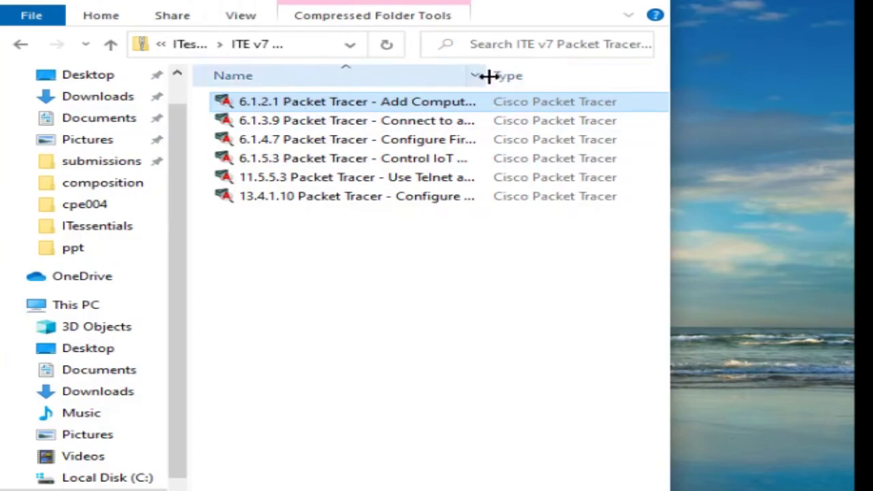
# - Widen the Name column to show full file names and open the Add Computers to an Existing Network activity
pyautogui.moveTo(486, 77)
pyautogui.mouseDown()
pyautogui.moveTo(557, 79)
pyautogui.moveTo(487, 77)
pyautogui.mouseUp()
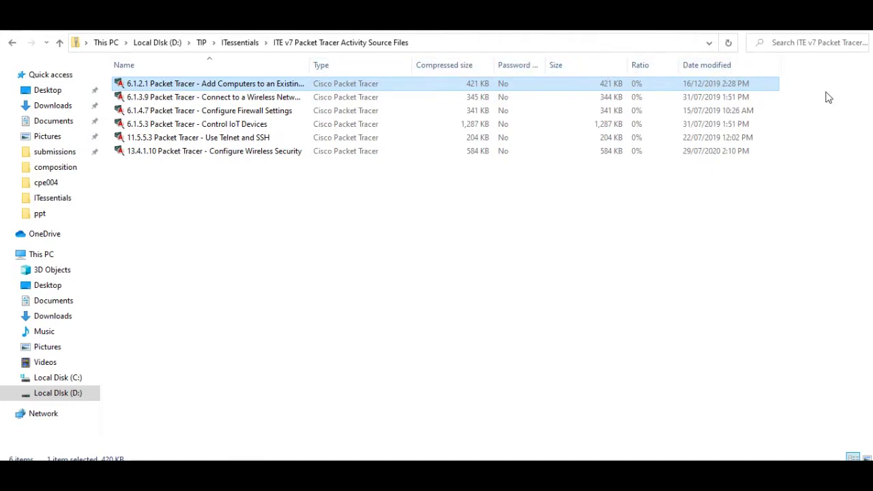
pyautogui.moveTo(312, 61); pyautogui.dragTo(350, 68)
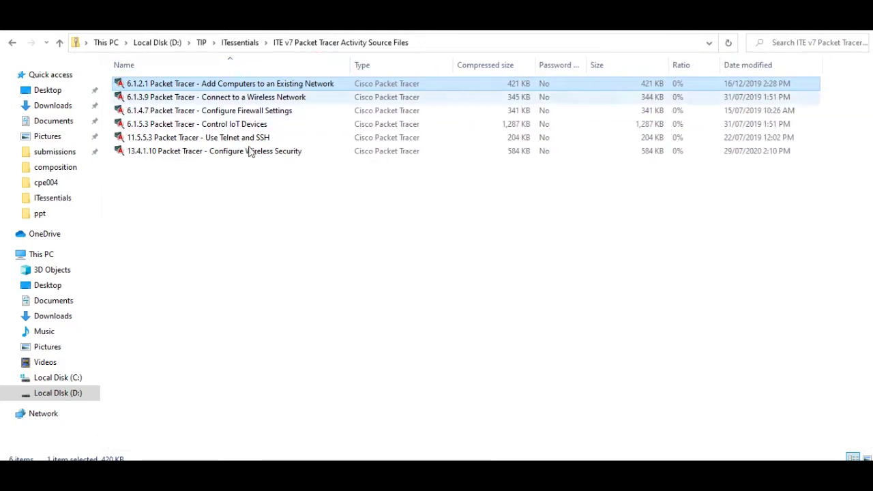
pyautogui.doubleClick(206, 84)
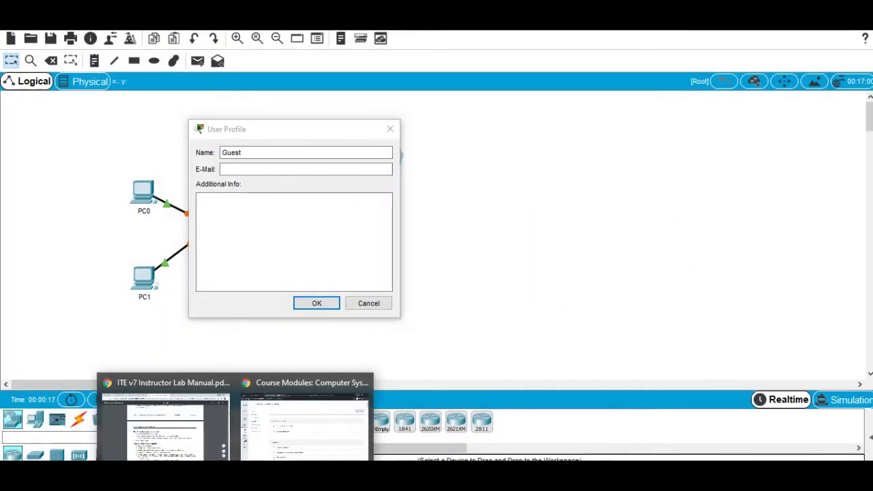
# - Replace the Guest profile name with the student's name, confirm it, and accept the activity reset
pyautogui.click(279, 152)
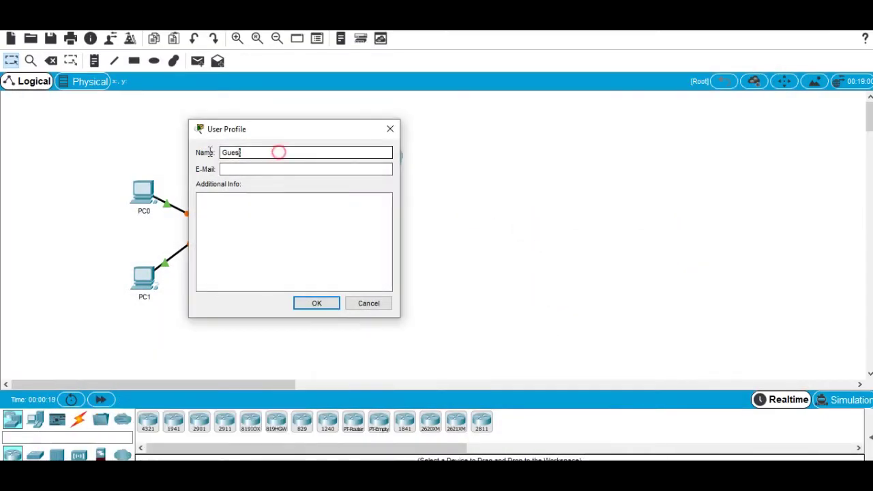
pyautogui.moveTo(210, 151); pyautogui.dragTo(174, 146)
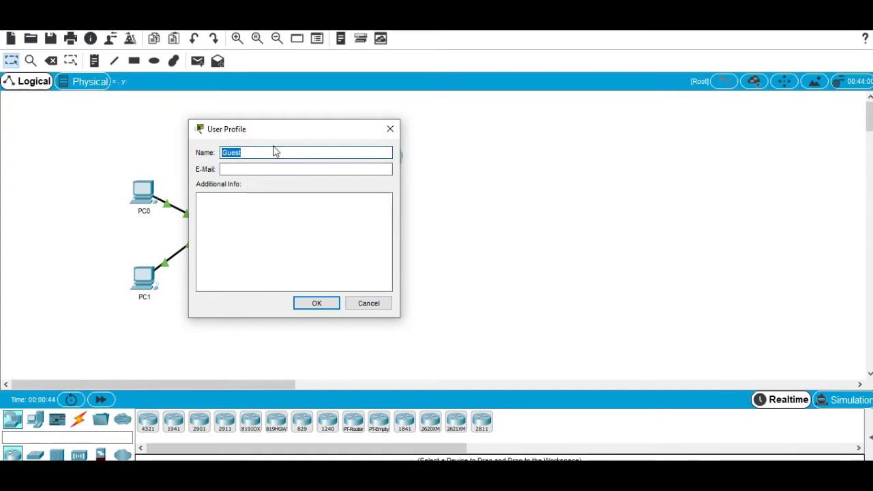
pyautogui.write('Men')
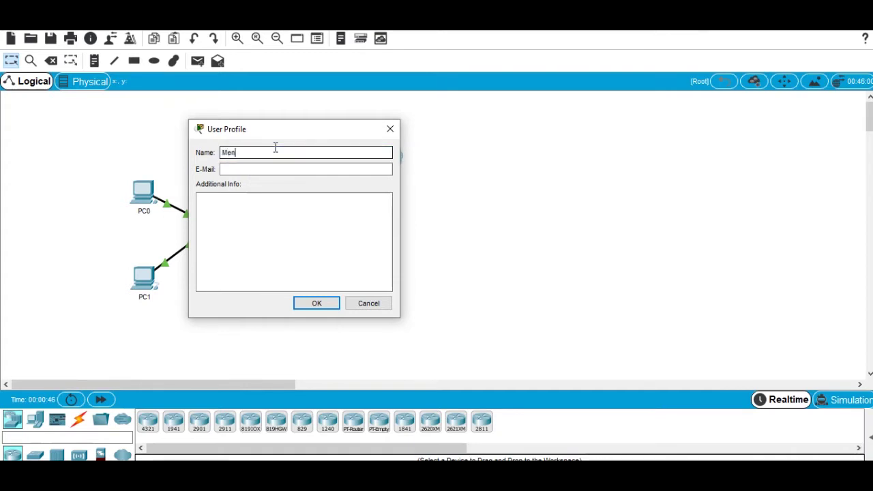
pyautogui.write('chi')
pyautogui.press('BackSpace')
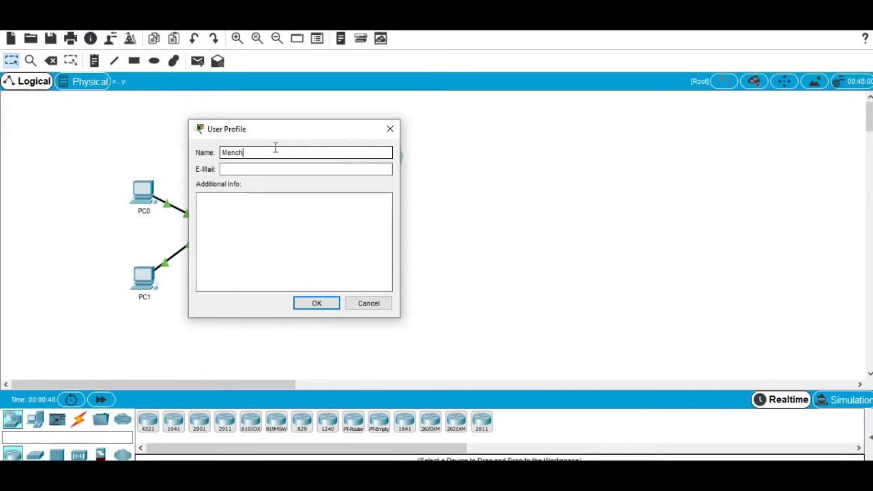
pyautogui.click(321, 306)
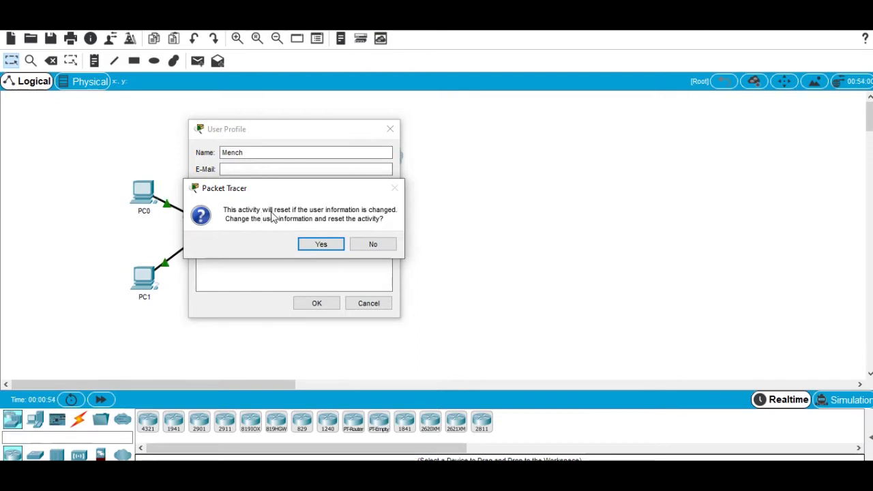
pyautogui.click(330, 246)
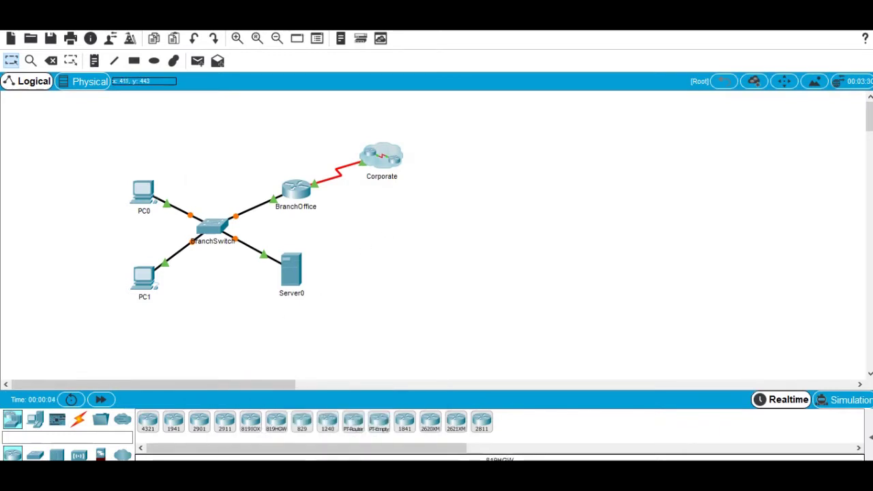
# - Bring up the PT Activity instructions window and minimize the main topology window
pyautogui.click(261, 426)
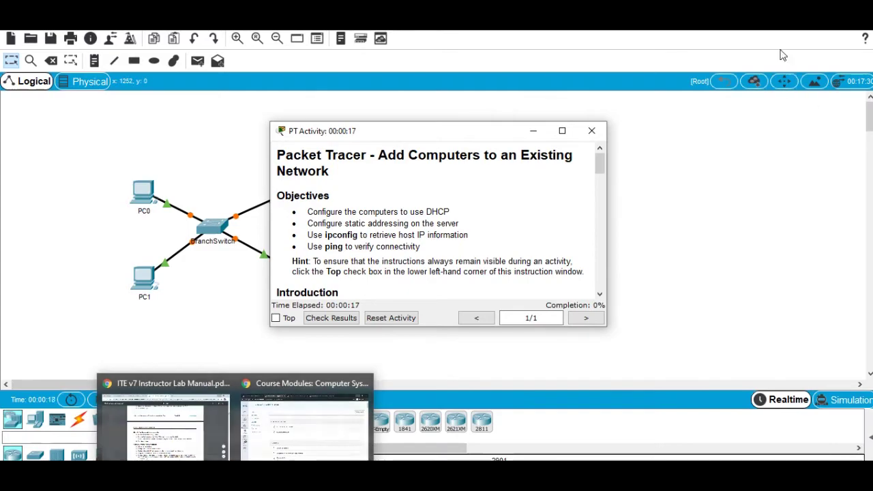
pyautogui.click(799, 30)
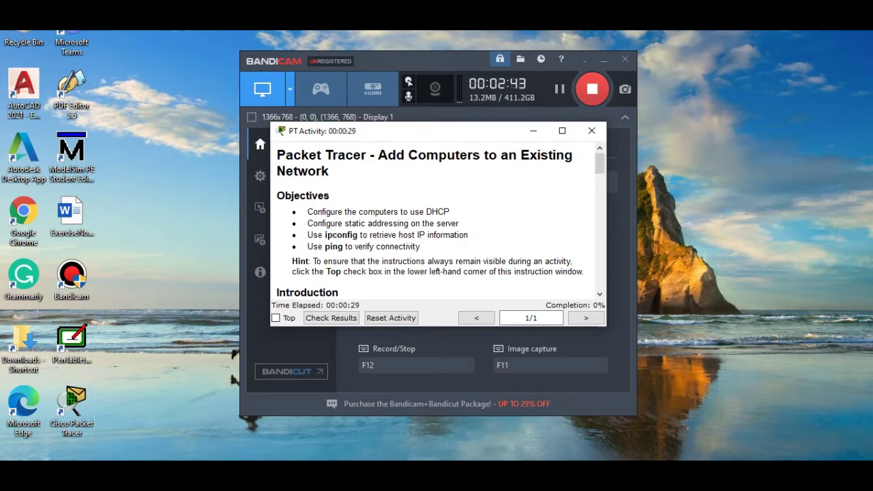
# - Activate the instructions window, then restore the Packet Tracer branch network topology to the front
pyautogui.click(284, 444)
pyautogui.click(374, 435)
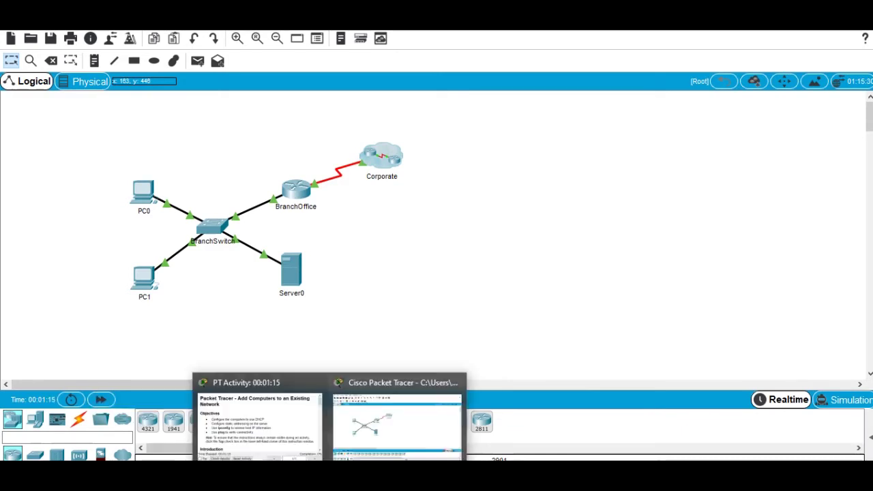
# - Read through the objectives, highlighting the DHCP objective, and keep the instructions window always on top
pyautogui.click(300, 422)
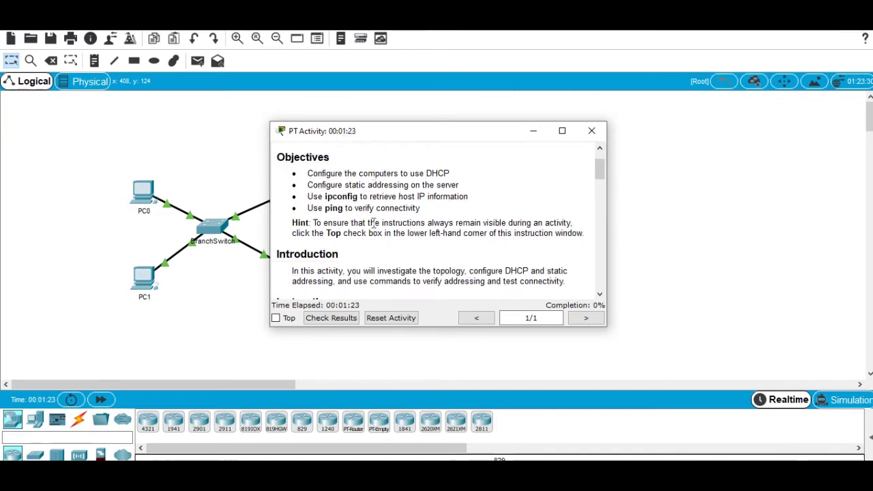
pyautogui.moveTo(318, 173); pyautogui.dragTo(437, 189)
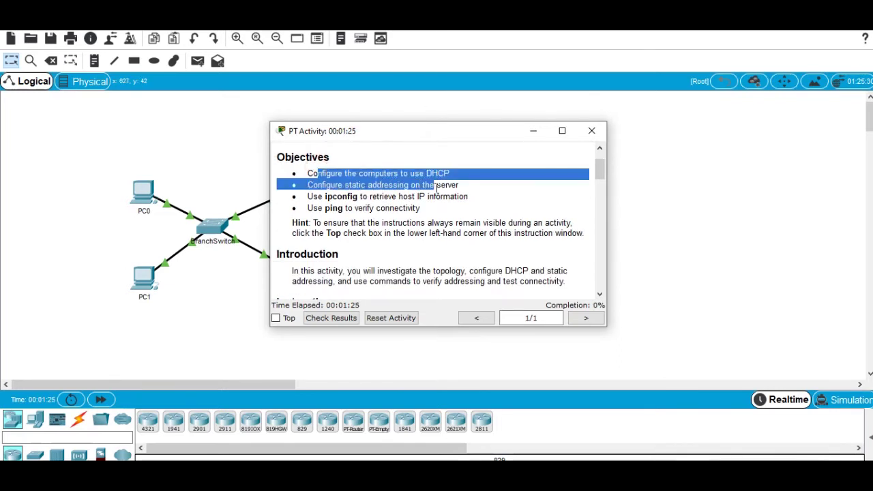
pyautogui.click(441, 199)
pyautogui.moveTo(334, 174); pyautogui.dragTo(480, 175)
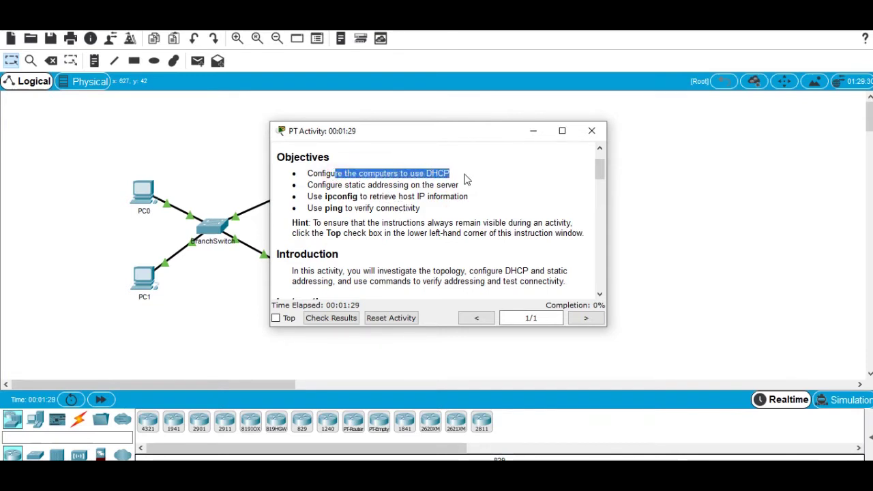
pyautogui.moveTo(392, 173); pyautogui.dragTo(491, 176)
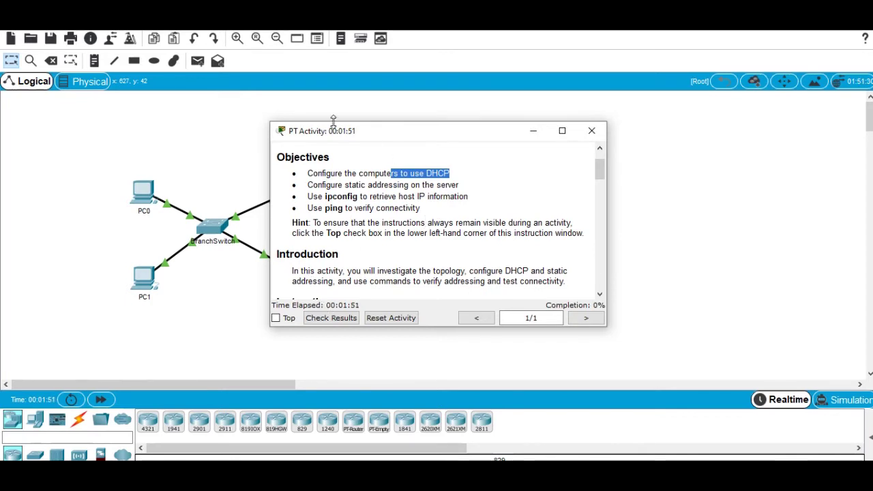
pyautogui.scroll(-1, 359, 235)
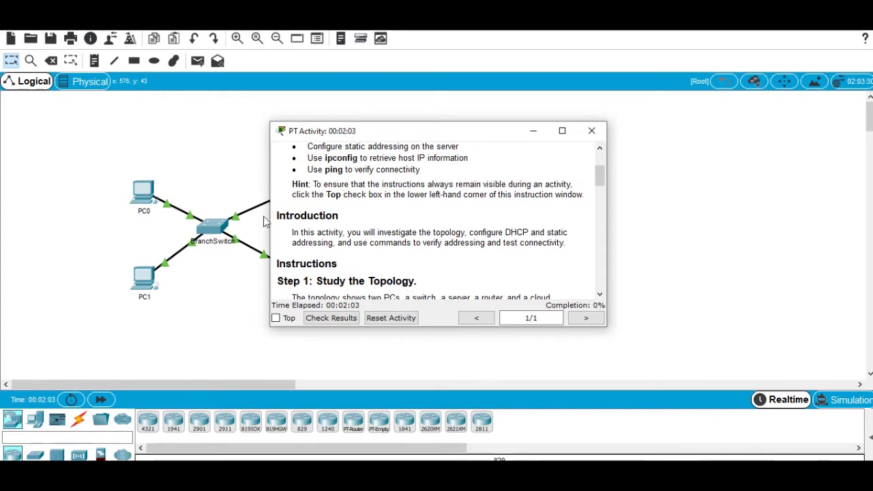
pyautogui.click(276, 319)
# - Minimize and restore the activity instructions, scrolling down to Step 1: Study the Topology
pyautogui.scroll(-1, 371, 236)
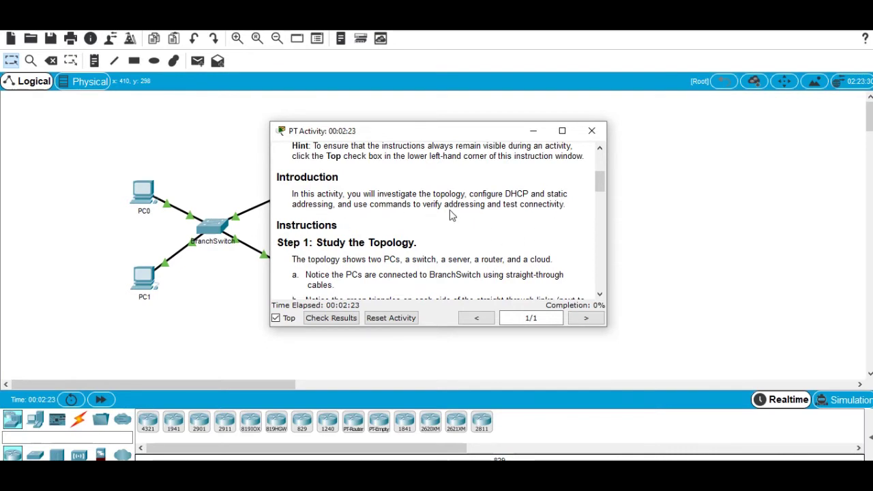
pyautogui.scroll(-1, 450, 216)
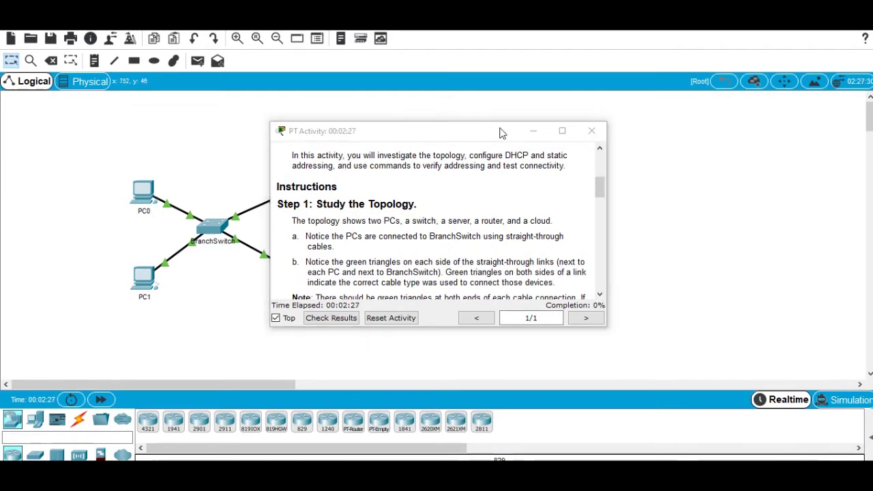
pyautogui.click(531, 132)
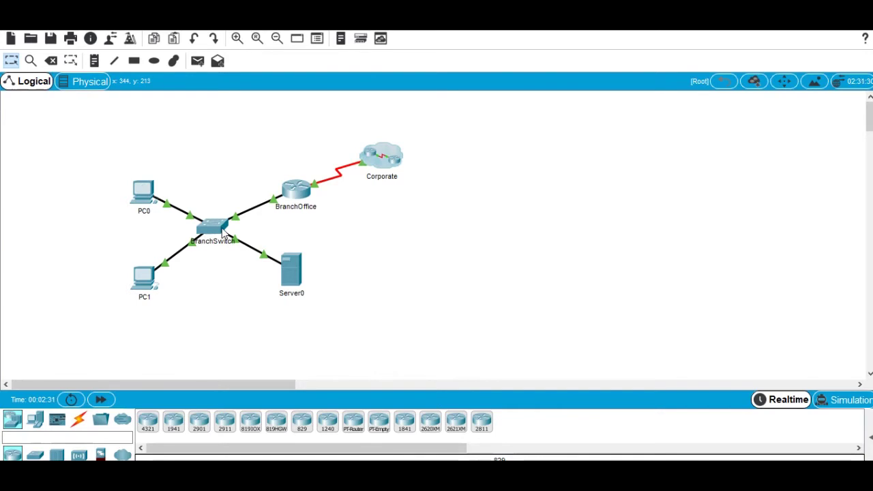
pyautogui.moveTo(226, 233)
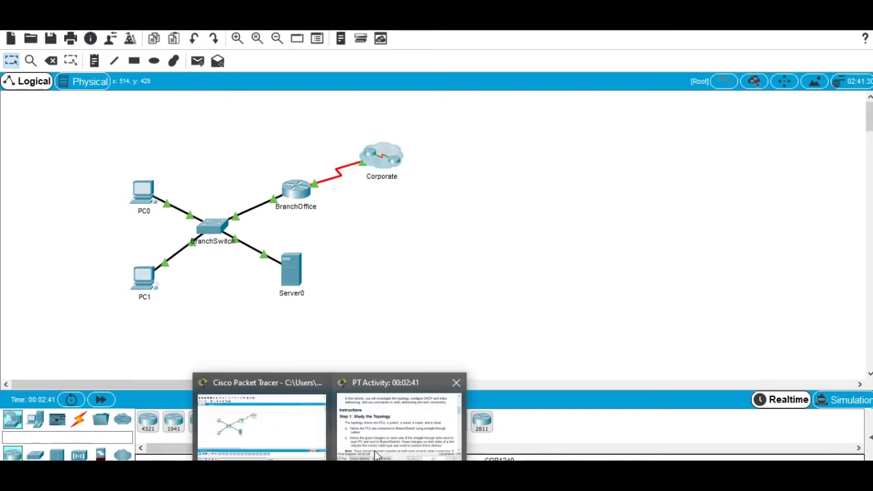
pyautogui.click(397, 423)
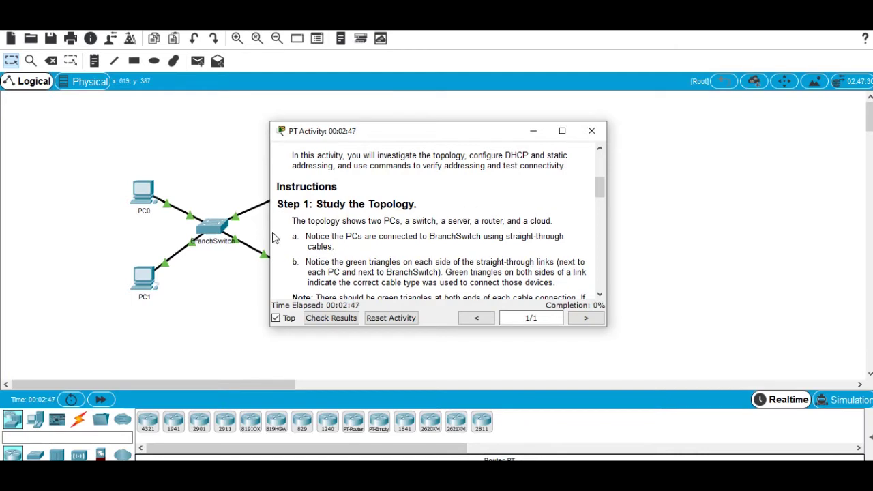
pyautogui.scroll(-1, 369, 225)
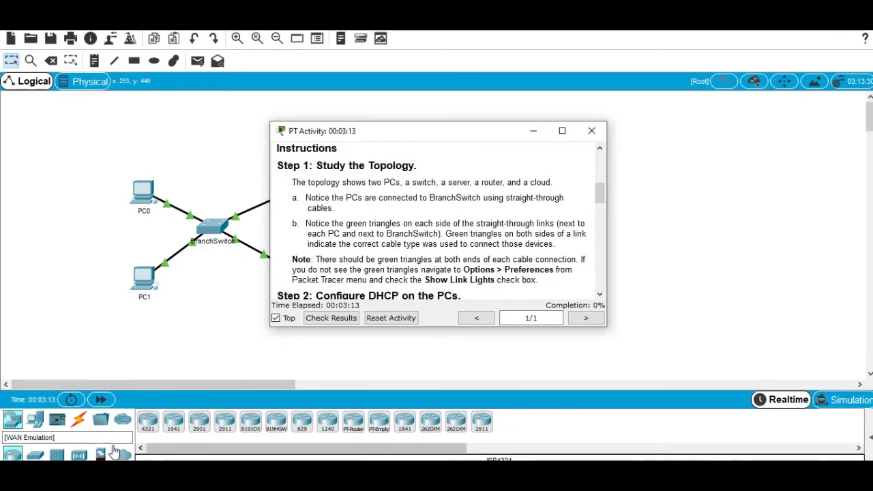
# - Show Connections cable types in the device library, scroll instructions to Step 2: Configure DHCP, and open the settings menu
pyautogui.click(79, 424)
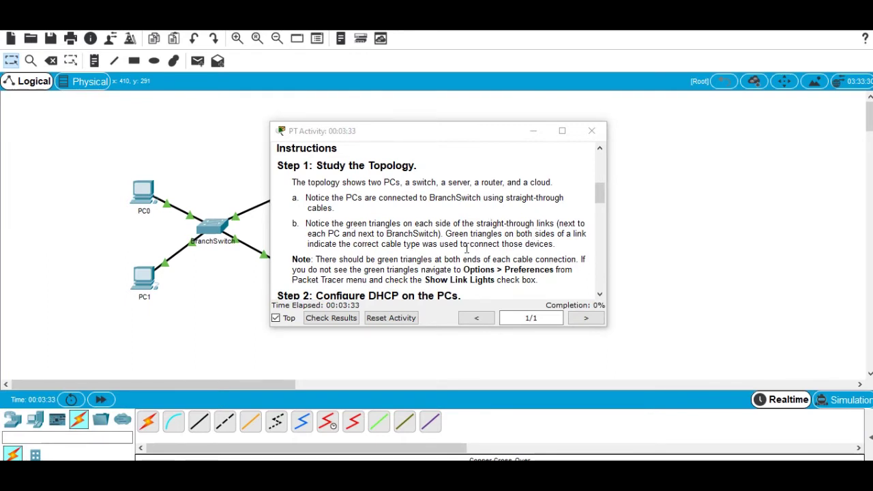
pyautogui.scroll(-4, 466, 248)
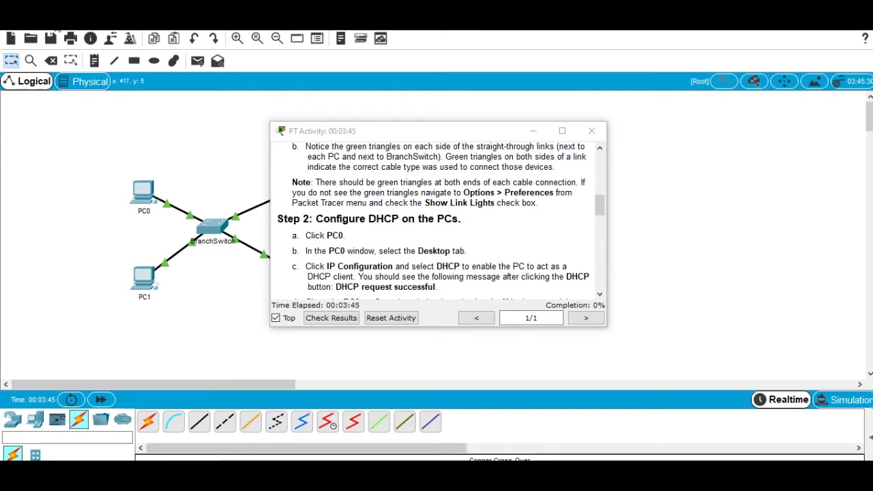
pyautogui.click(57, 30)
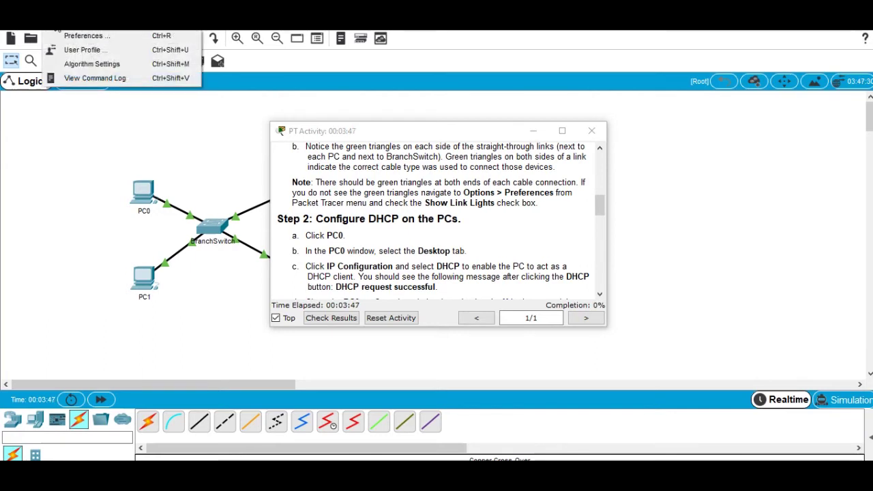
# - Open and dismiss Preferences, scroll to the Step 2 DHCP instructions, and open PC0
pyautogui.click(68, 34)
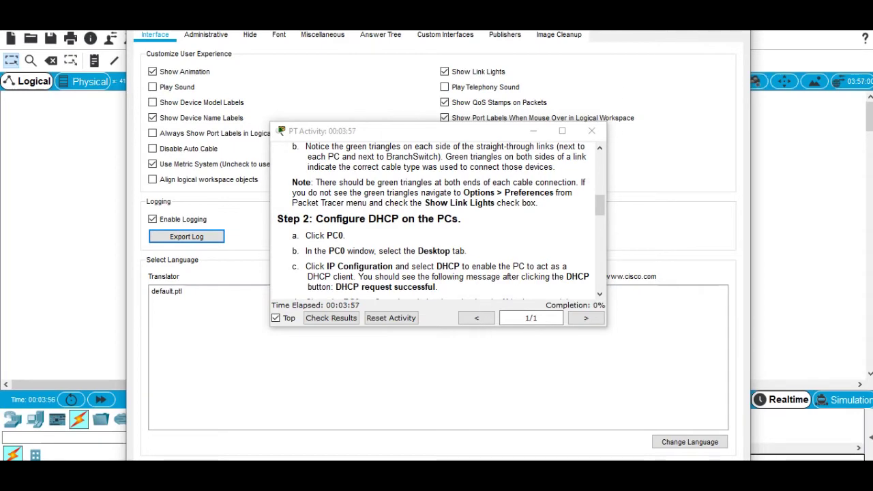
pyautogui.press('Escape')
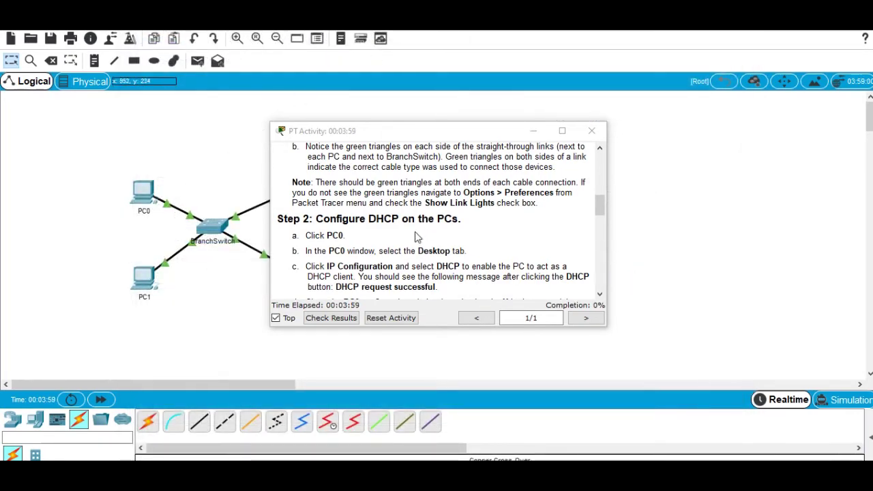
pyautogui.scroll(-1, 417, 237)
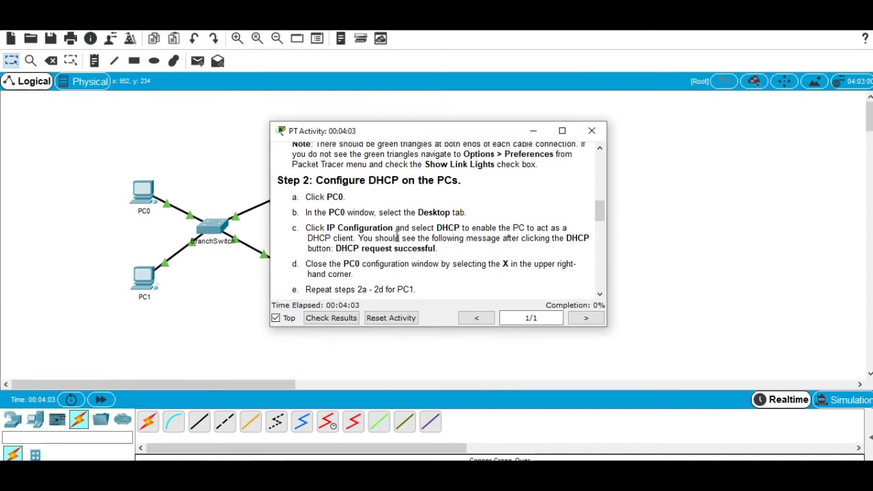
pyautogui.scroll(-1, 399, 236)
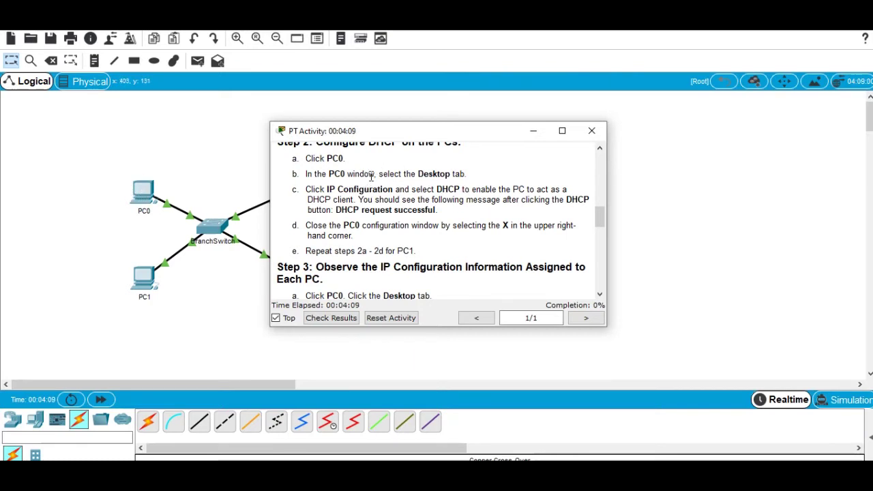
pyautogui.click(146, 196)
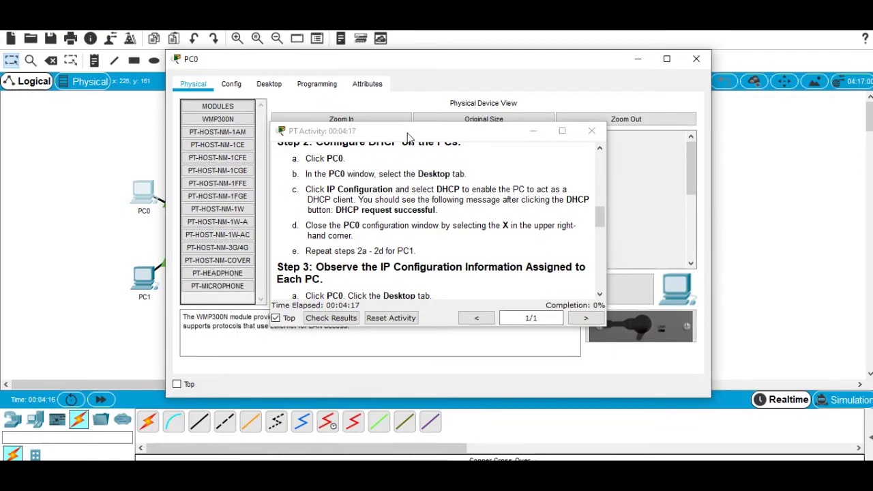
# - Arrange the instructions beside PC0's window and power-cycle PC0
pyautogui.moveTo(560, 165); pyautogui.dragTo(694, 144)
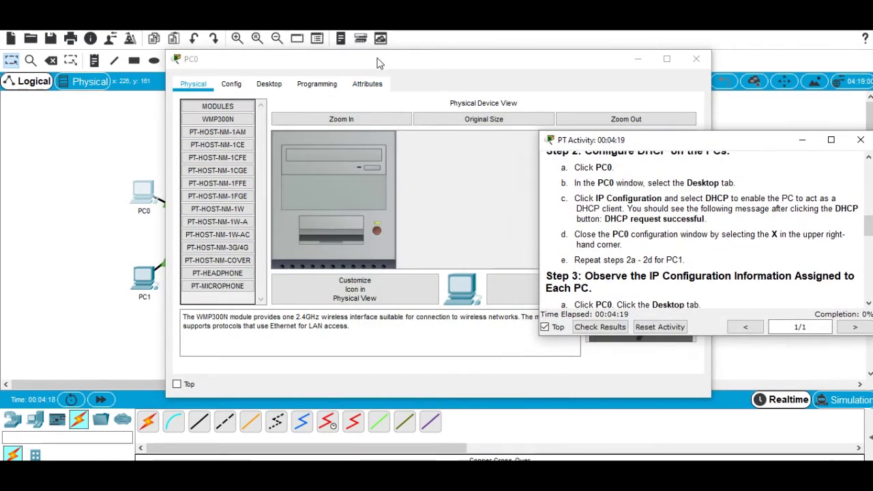
pyautogui.moveTo(368, 60); pyautogui.dragTo(220, 35)
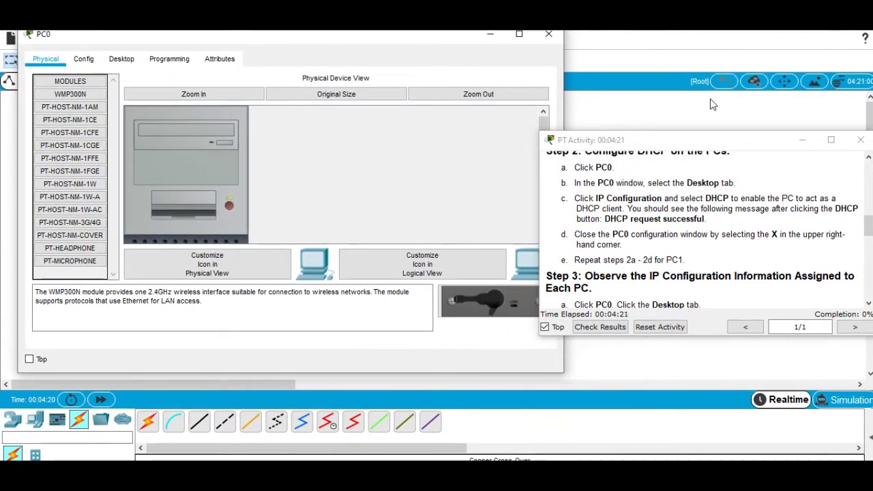
pyautogui.moveTo(662, 142); pyautogui.dragTo(657, 106)
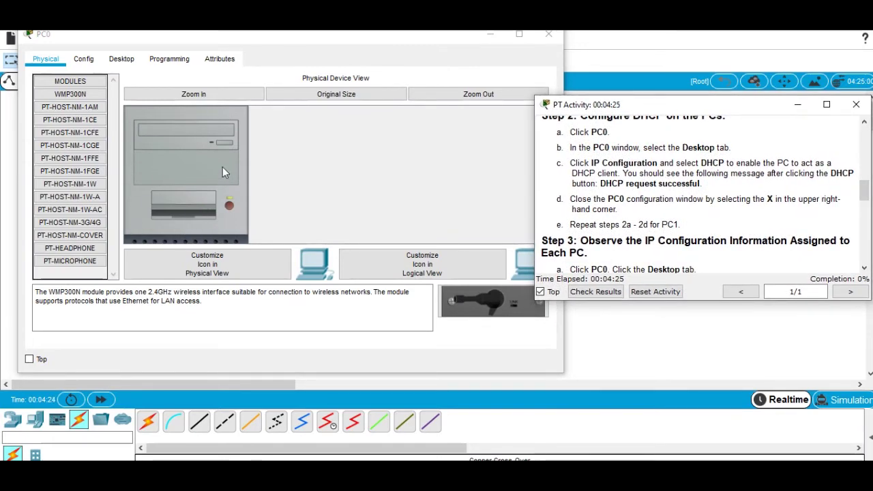
pyautogui.click(230, 206)
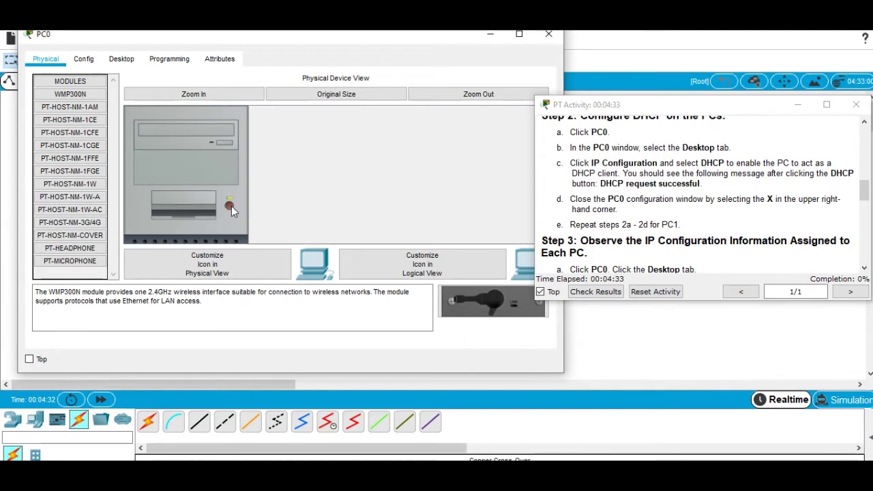
pyautogui.click(231, 206)
# - Switch PC0's IP Configuration to DHCP, obtaining 172.16.1.1, and close its window
pyautogui.click(121, 59)
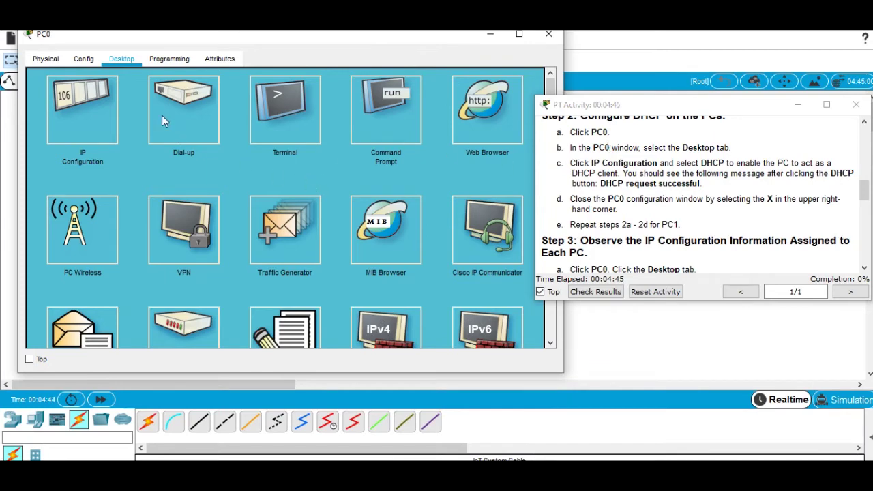
pyautogui.click(84, 135)
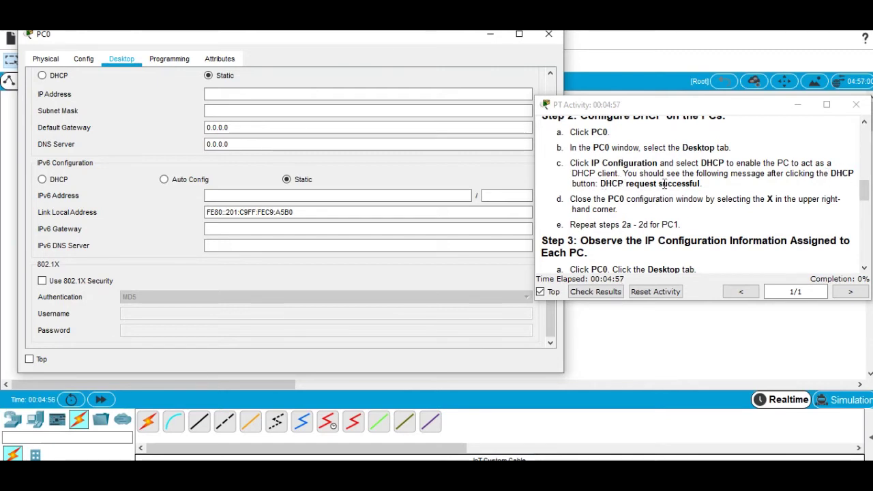
pyautogui.click(43, 77)
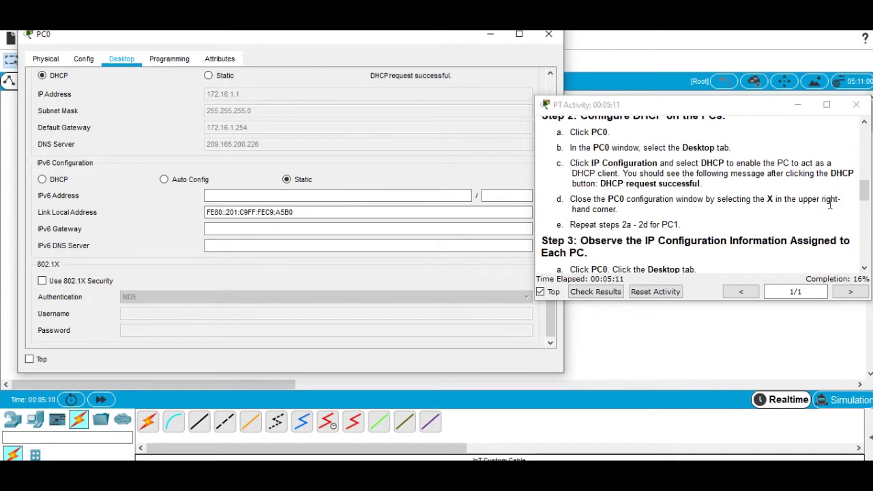
pyautogui.click(549, 37)
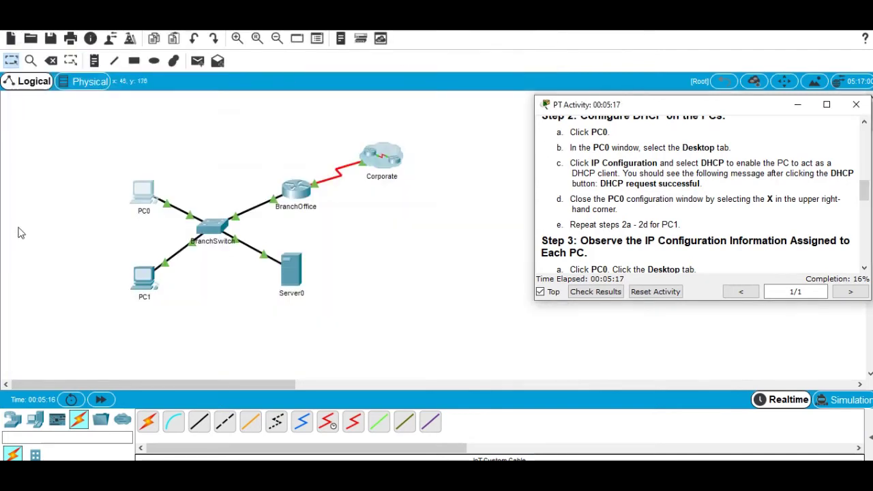
# - Set PC1's IP Configuration to DHCP, receiving 172.16.1.2 with gateway 172.16.1.254, then close it
pyautogui.click(143, 287)
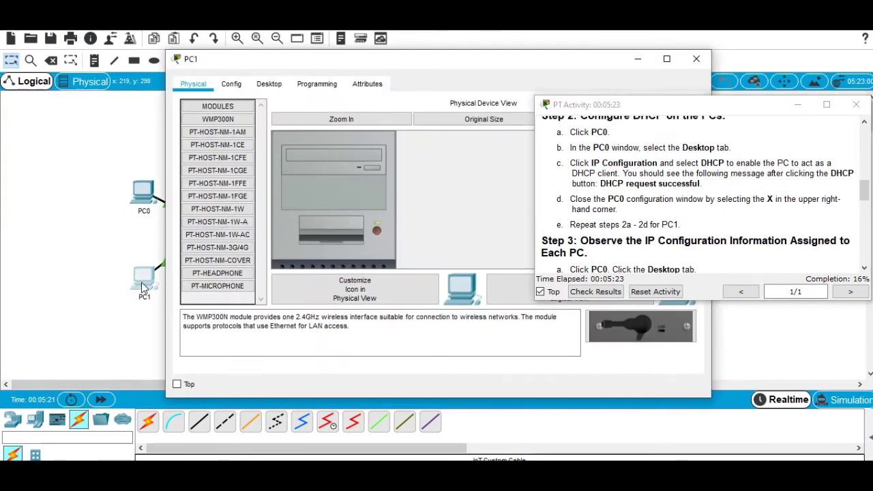
pyautogui.click(401, 59)
pyautogui.moveTo(401, 58); pyautogui.dragTo(310, 24)
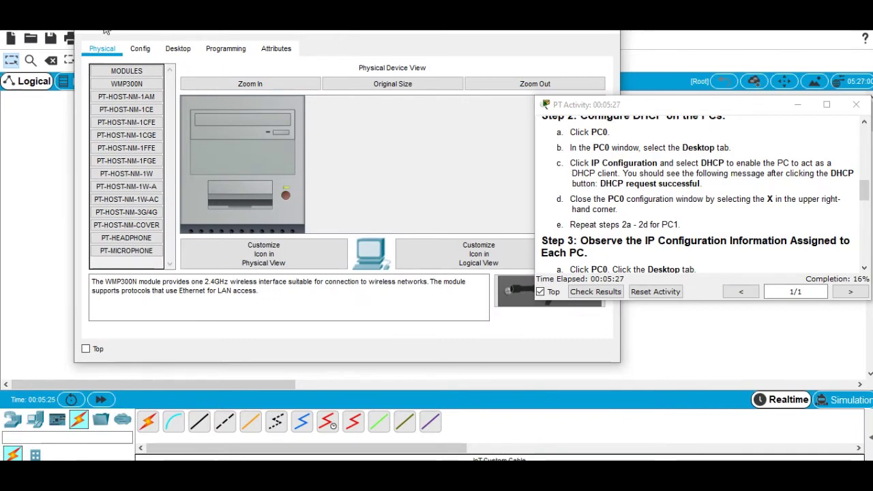
pyautogui.click(176, 49)
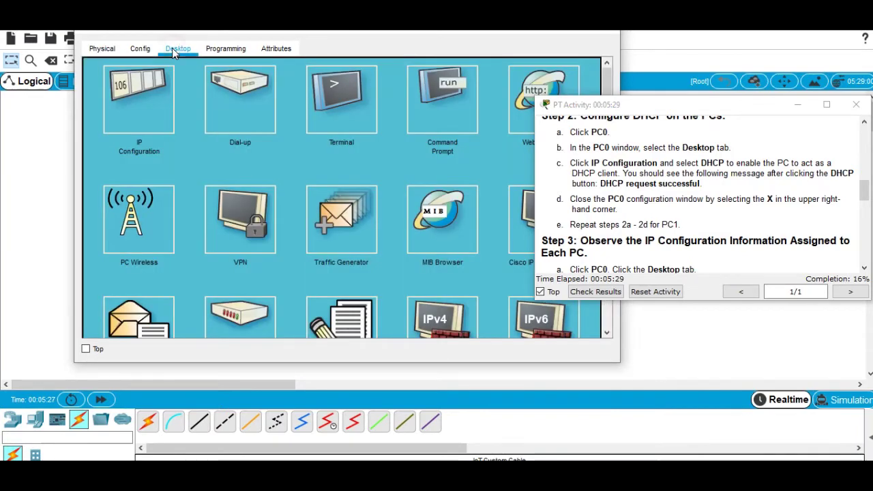
pyautogui.click(151, 127)
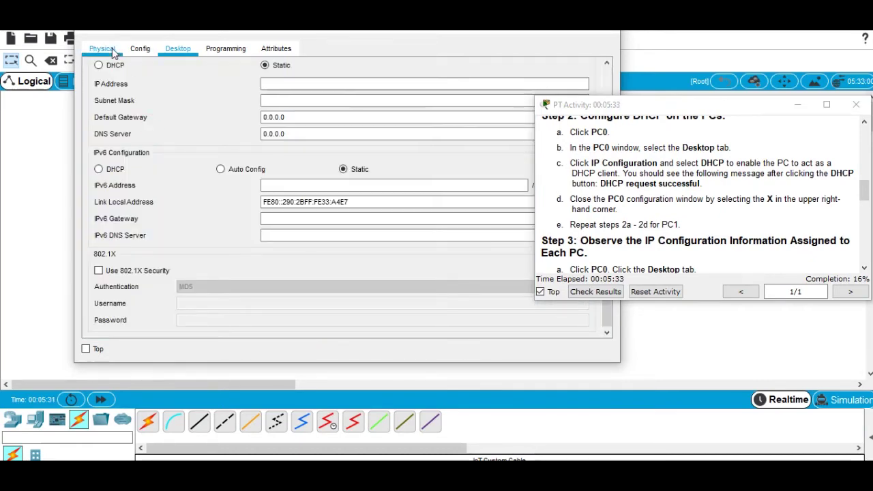
pyautogui.click(99, 64)
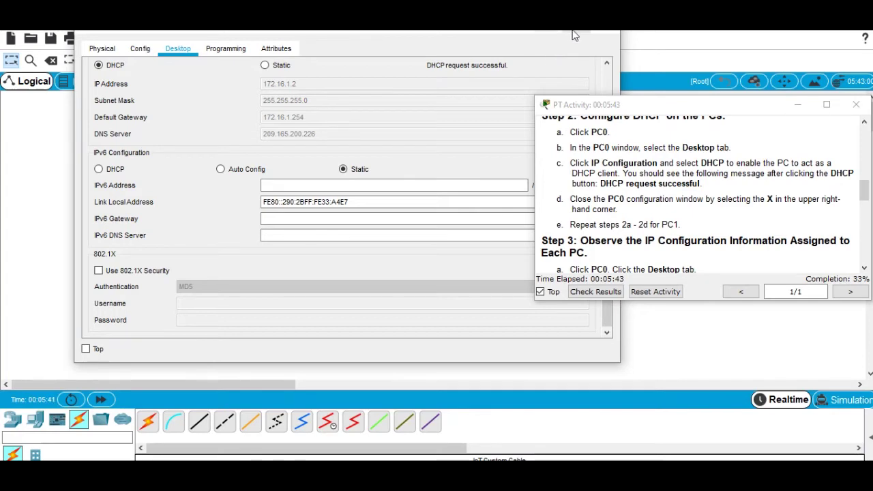
pyautogui.click(605, 31)
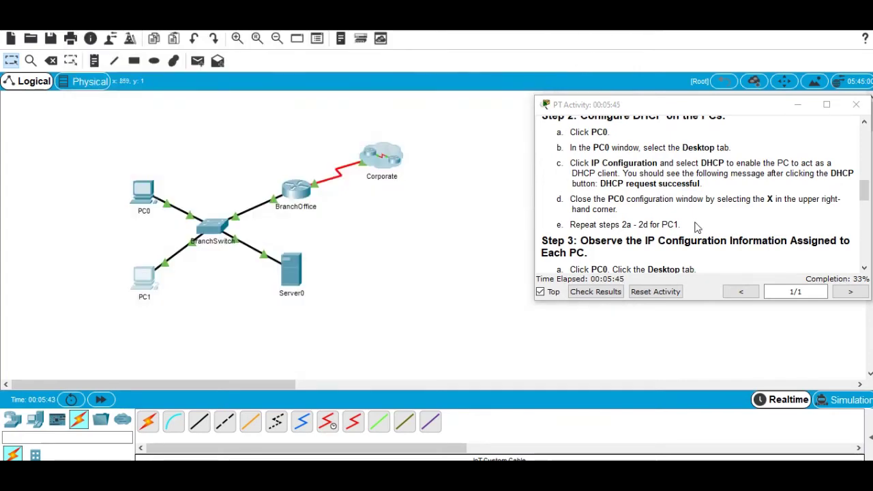
# - Run ipconfig /all on PC0 to show 172.16.1.1, gateway 172.16.1.254, DNS 209.165.200.226
pyautogui.scroll(-1, 694, 228)
pyautogui.scroll(-1, 694, 228)
pyautogui.scroll(-1, 678, 213)
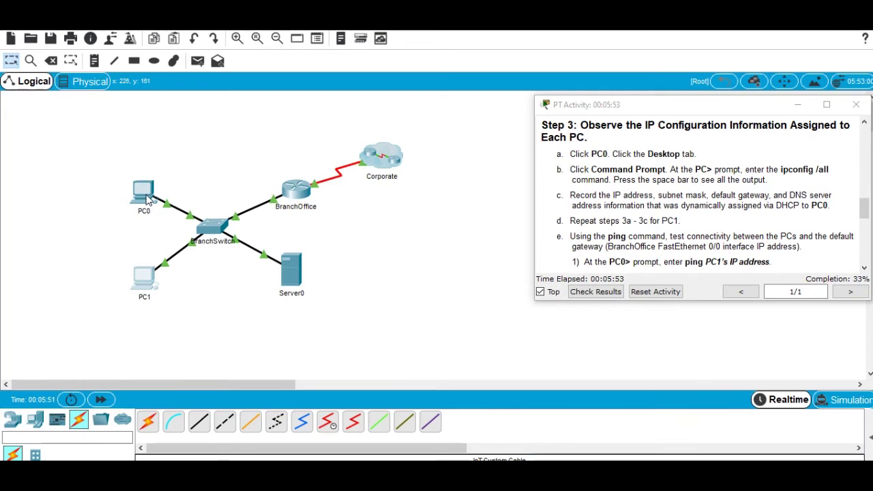
pyautogui.moveTo(148, 199)
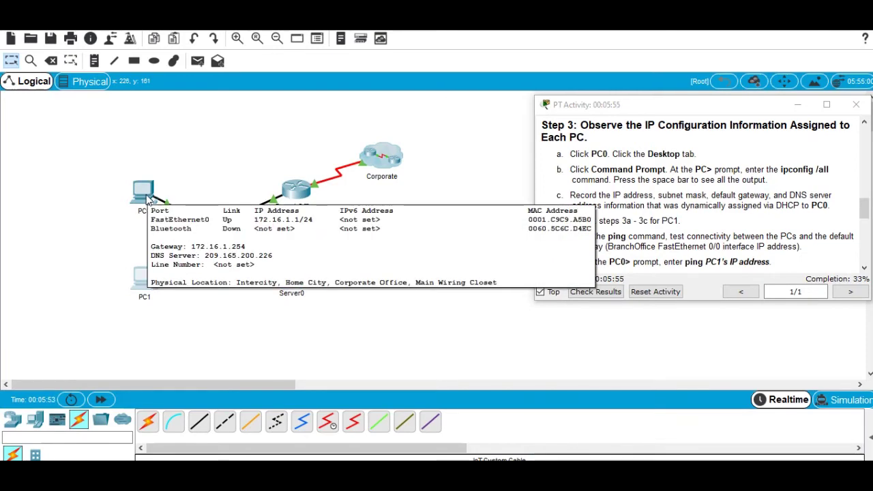
pyautogui.click(147, 199)
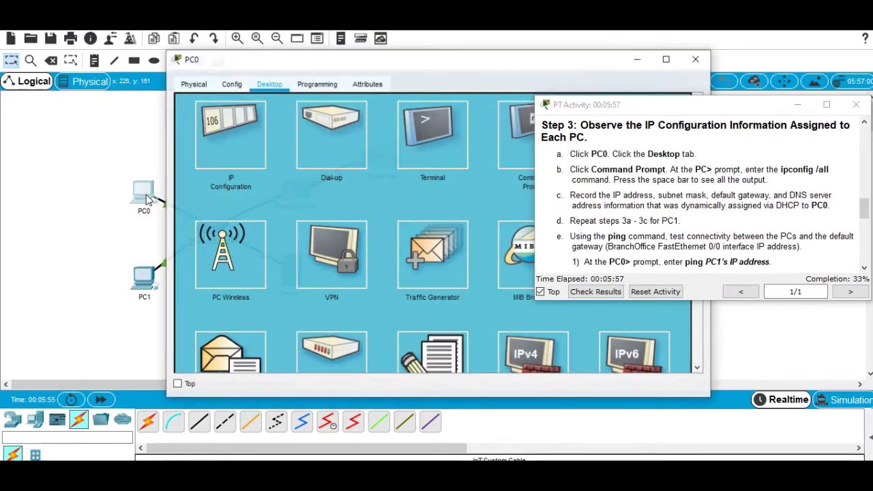
pyautogui.moveTo(324, 63); pyautogui.dragTo(188, 34)
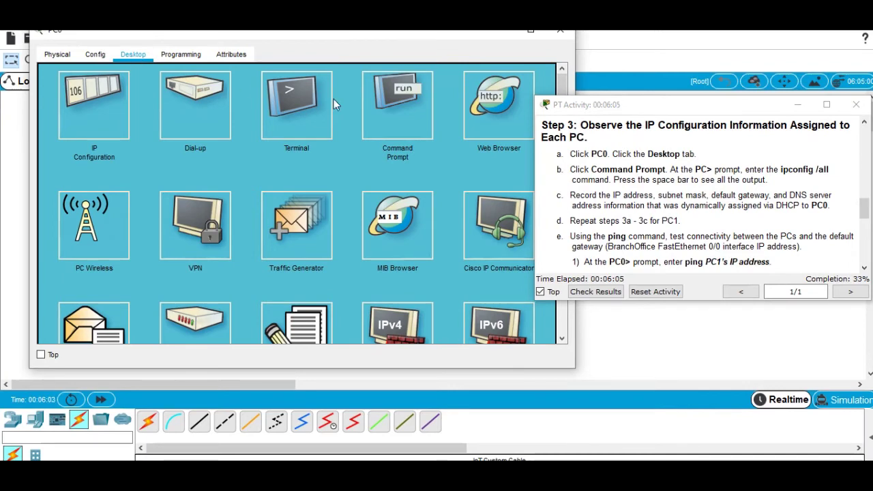
pyautogui.click(419, 124)
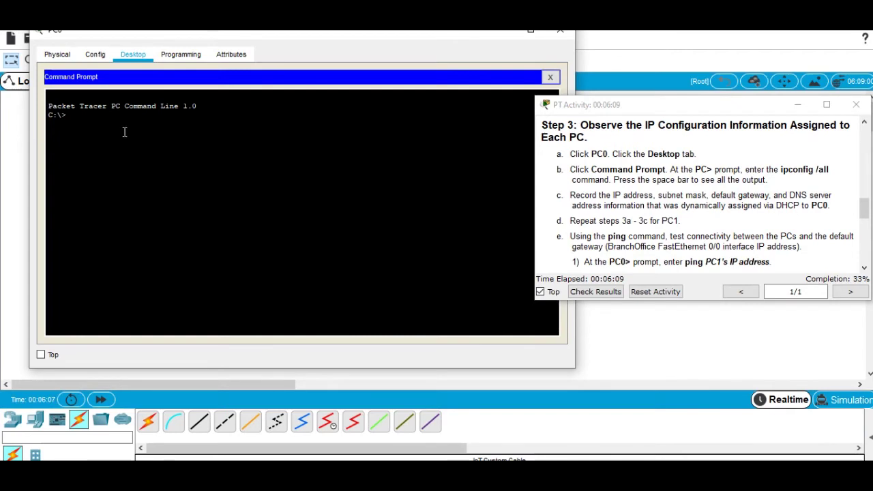
pyautogui.press('Return')
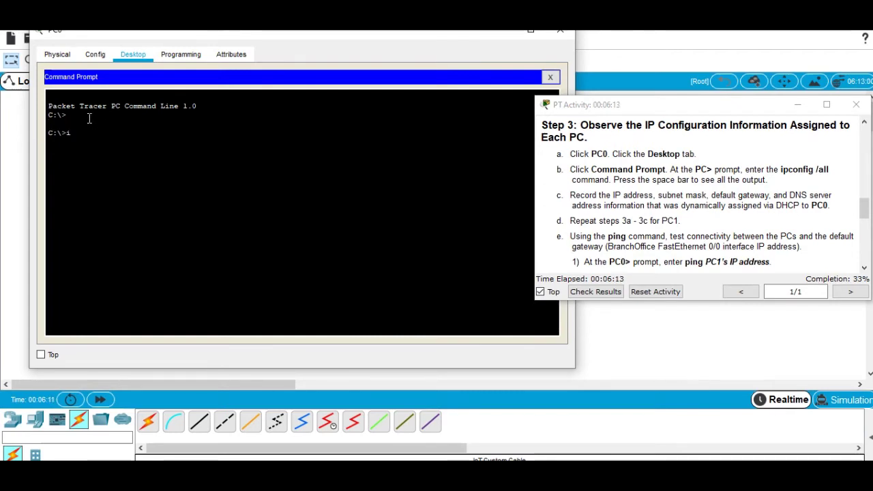
pyautogui.write('ipconfig /all')
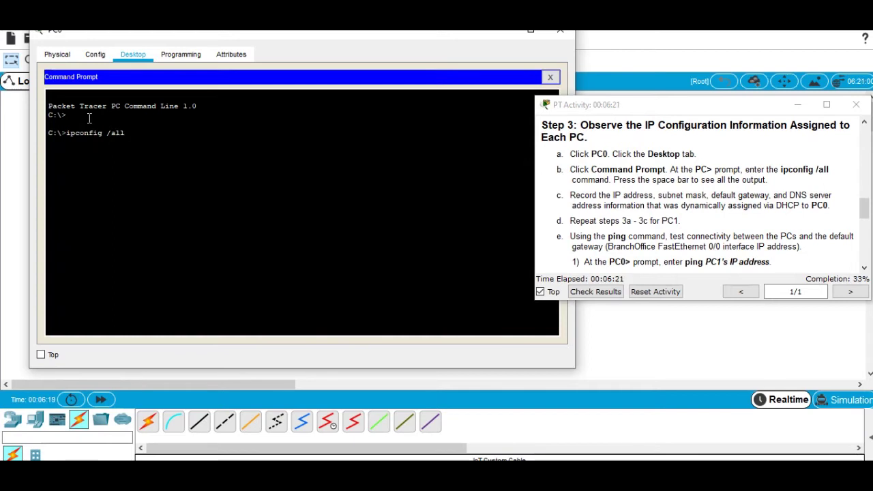
pyautogui.press('Return')
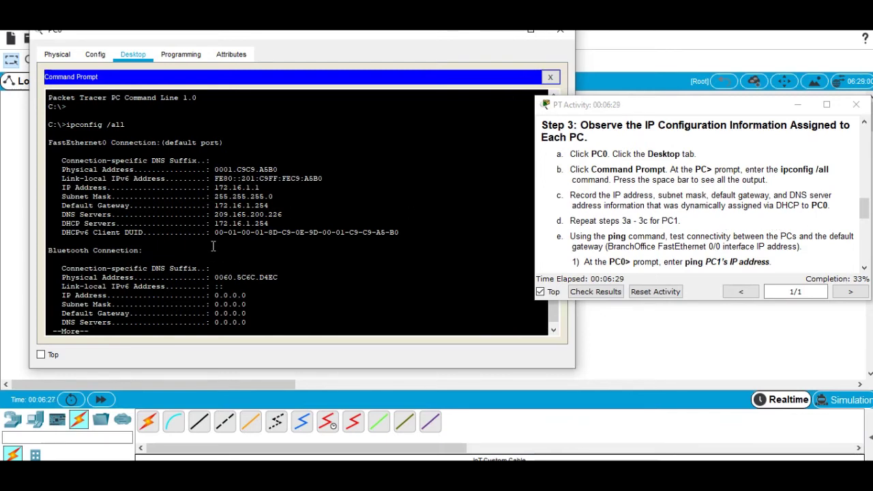
# - Scroll through the saved Pc0 and Pc1 ipconfig screenshots in the Word document
pyautogui.hotkey('alt', 'Tab')
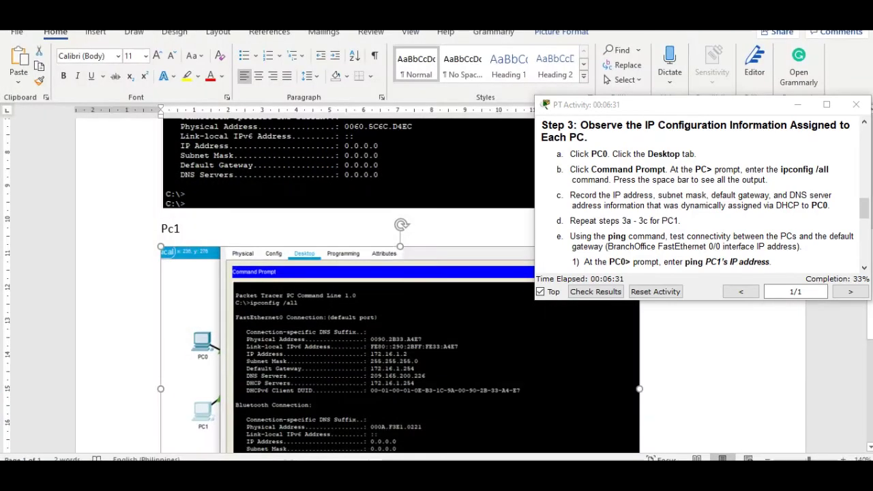
pyautogui.scroll(10, 403, 280)
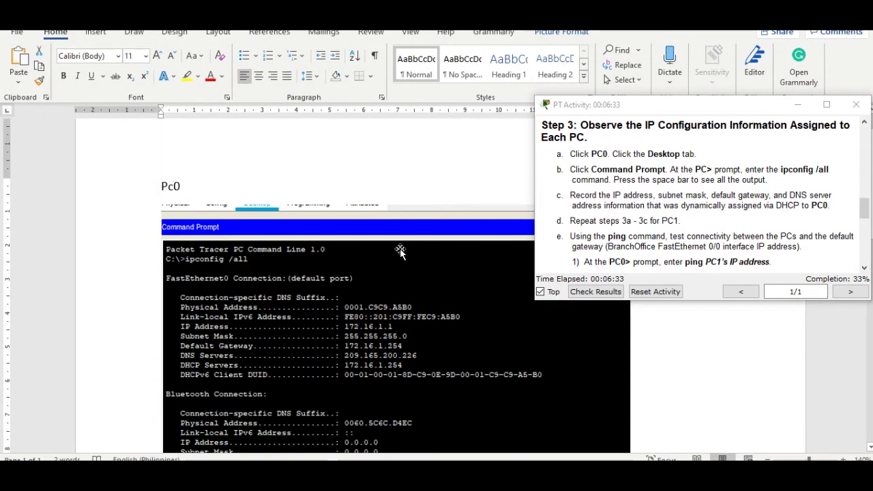
pyautogui.scroll(-3, 404, 282)
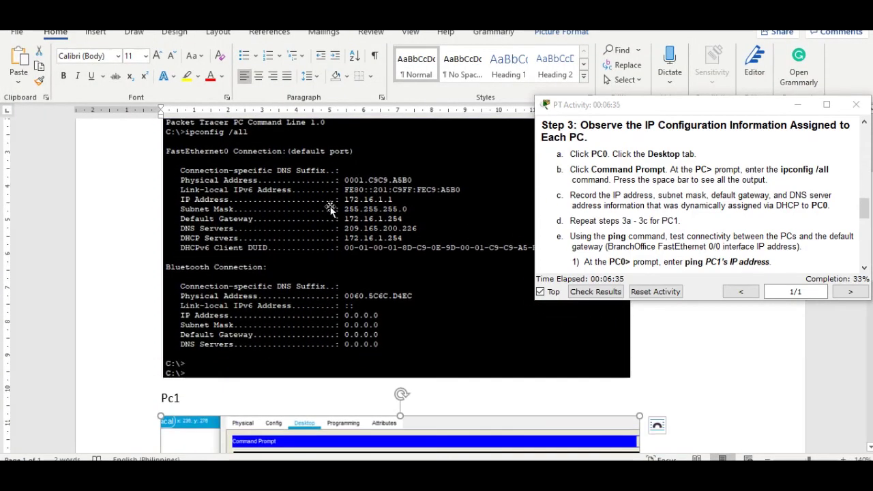
pyautogui.scroll(4, 330, 209)
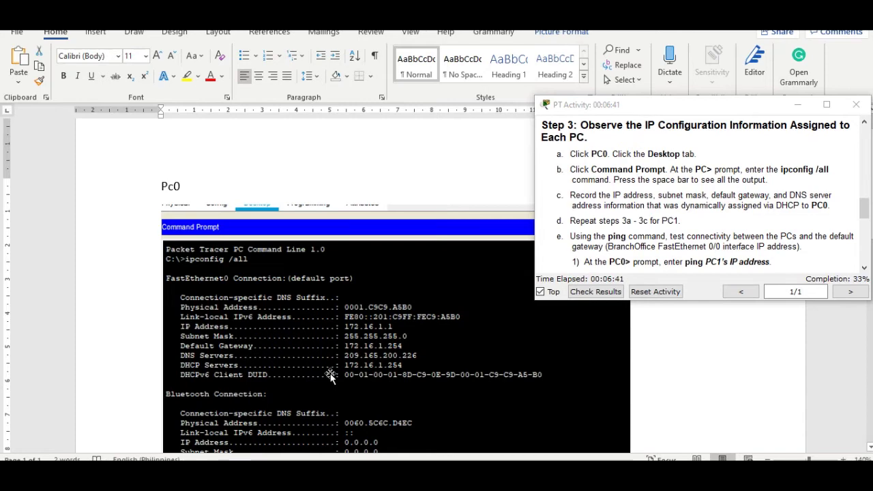
# - Bring the activity instructions forward and scroll to Step 3: Observe the IP Configuration Information
pyautogui.click(197, 426)
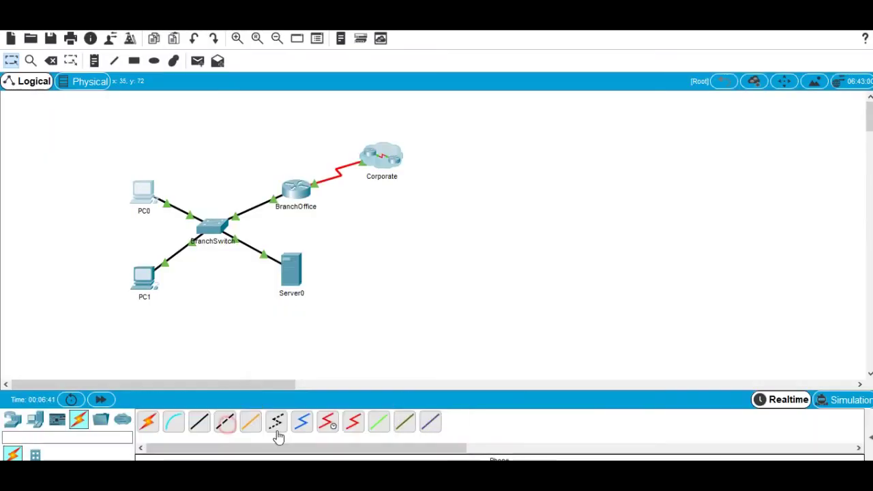
pyautogui.click(349, 440)
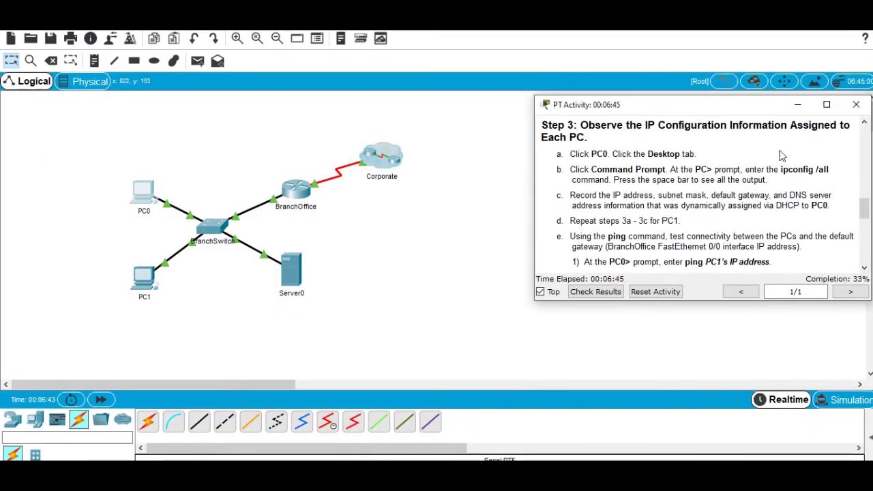
pyautogui.scroll(-1, 662, 220)
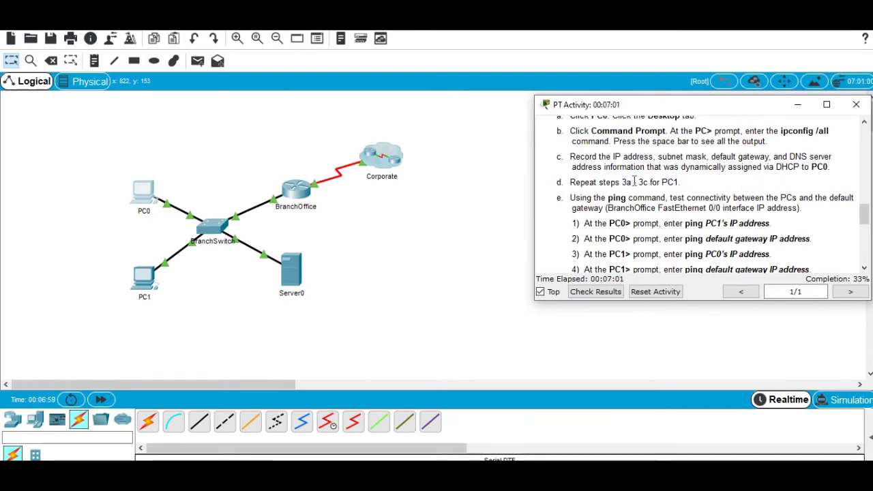
pyautogui.scroll(-1, 635, 182)
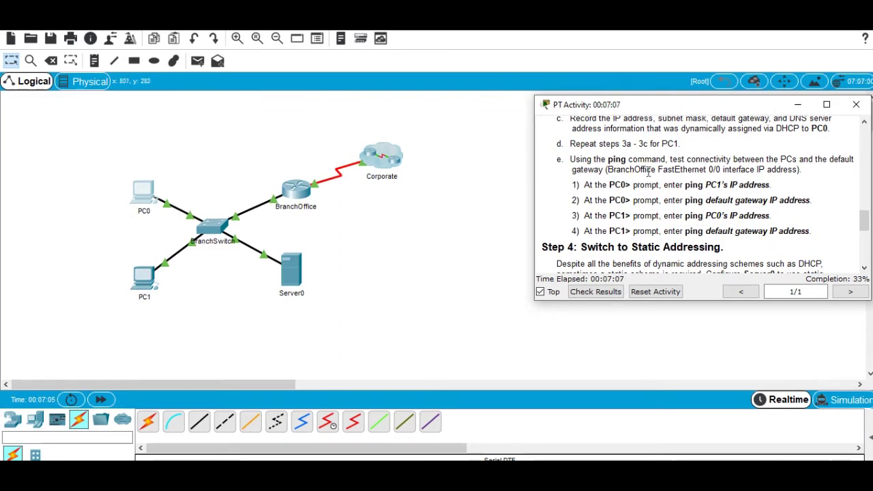
pyautogui.scroll(2, 648, 172)
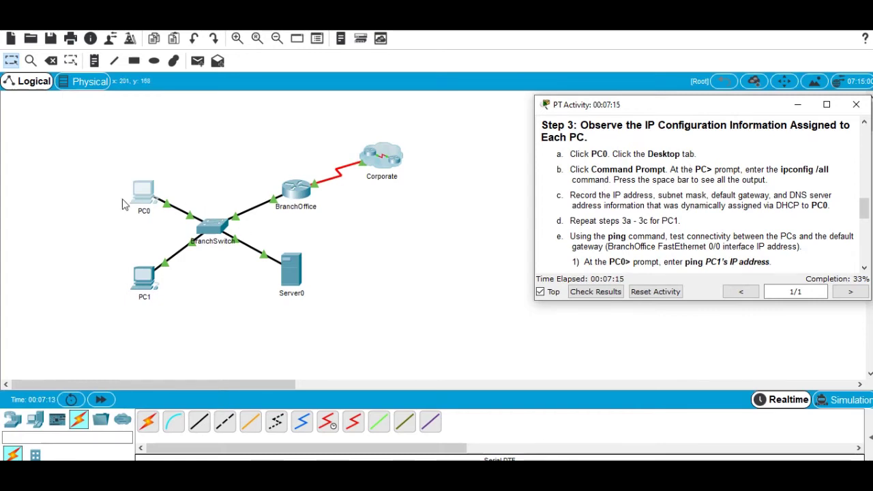
# - Run ipconfig /all on PC1, showing address 172.16.1.2 and gateway 172.16.1.254
pyautogui.click(150, 287)
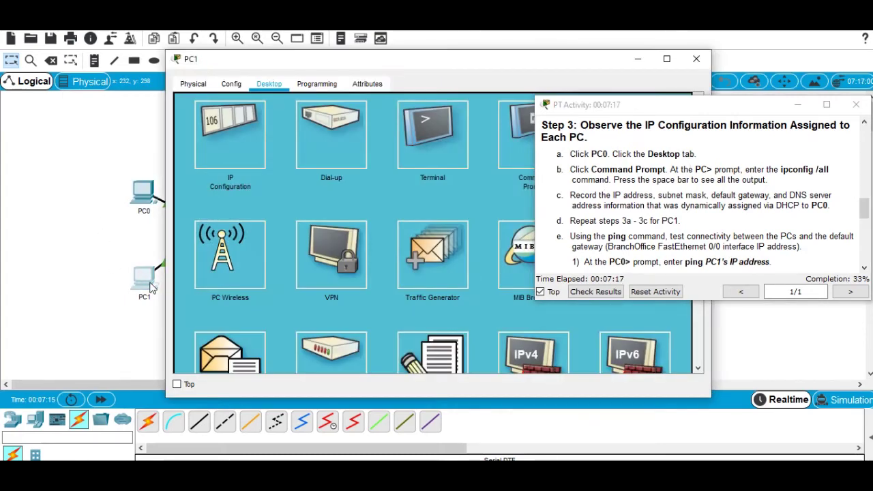
pyautogui.click(523, 141)
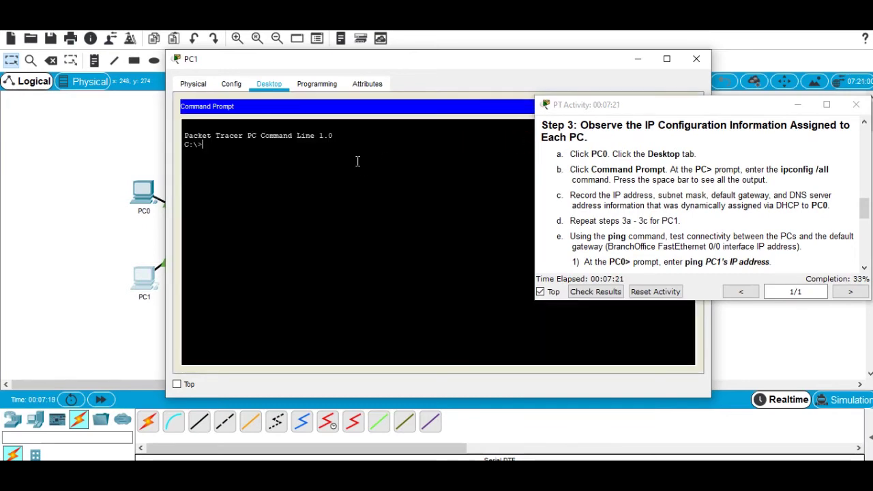
pyautogui.write('ipcon')
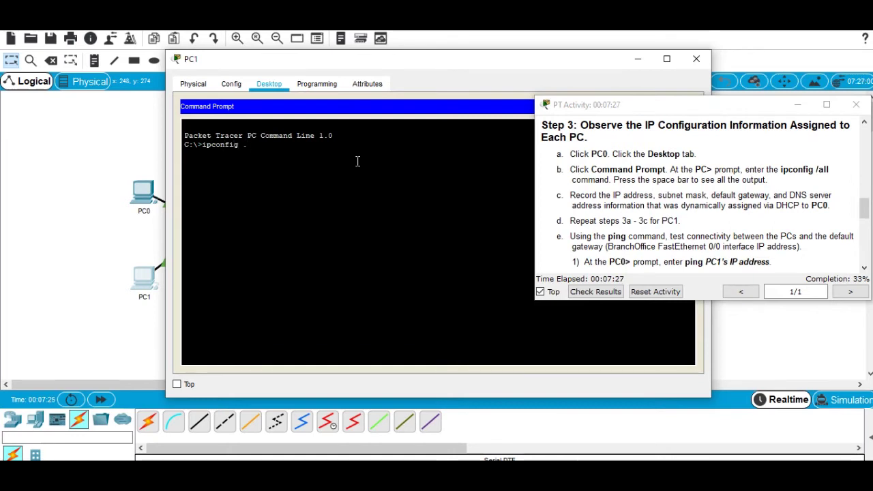
pyautogui.write('fig /all')
pyautogui.press('Return')
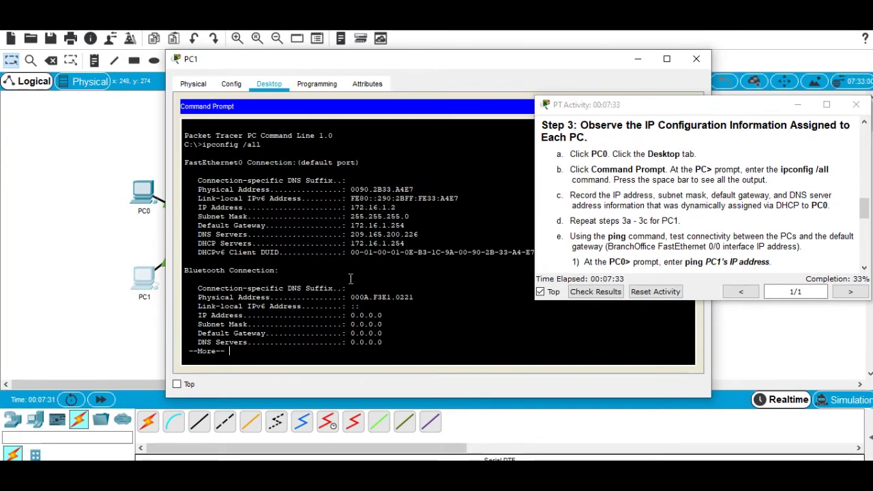
# - Paste PC1's ipconfig /all screenshot under the Pc1 heading in the Word report
pyautogui.hotkey('alt', 'Tab')
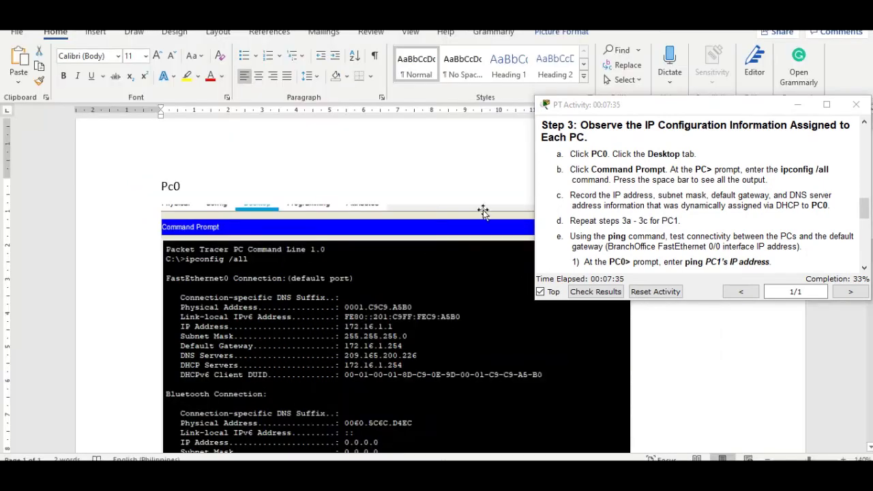
pyautogui.hotkey('ctrl', 'v')
pyautogui.scroll(3, 338, 305)
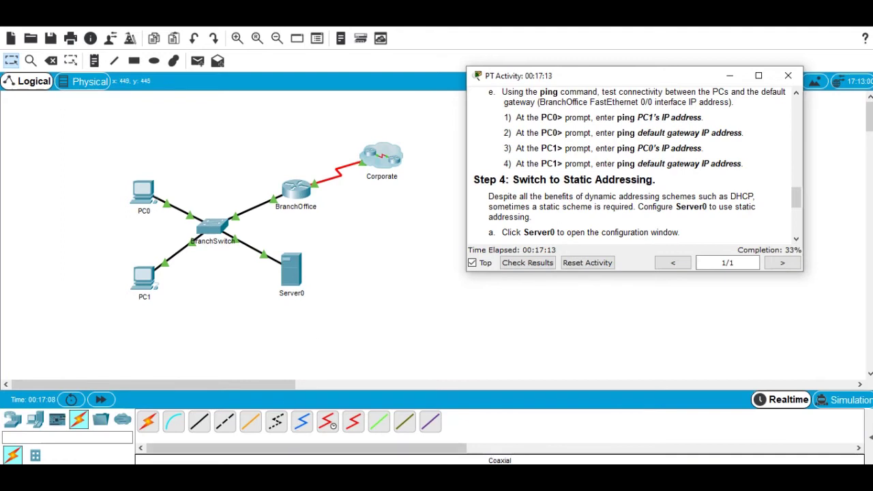
pyautogui.click(329, 477)
# - Return to the topology and check BranchOffice's FastEthernet0/0 address, 172.16.1.254
pyautogui.click(503, 433)
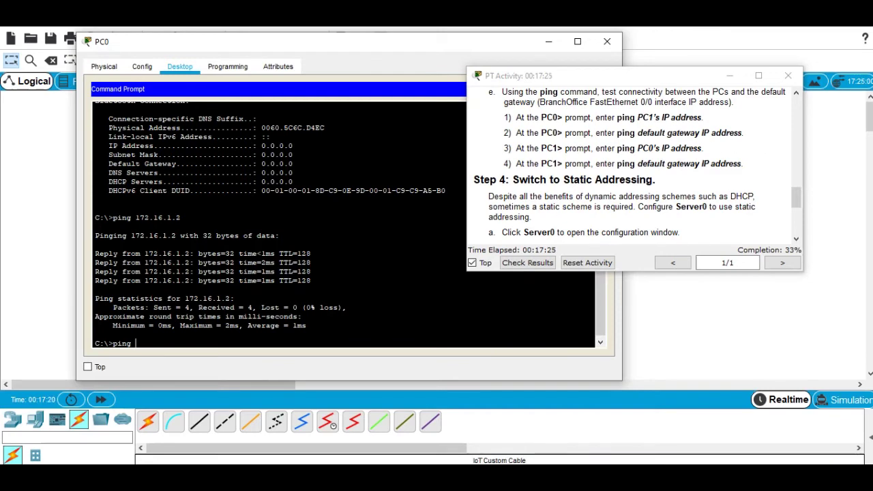
pyautogui.moveTo(298, 477)
pyautogui.moveTo(296, 455)
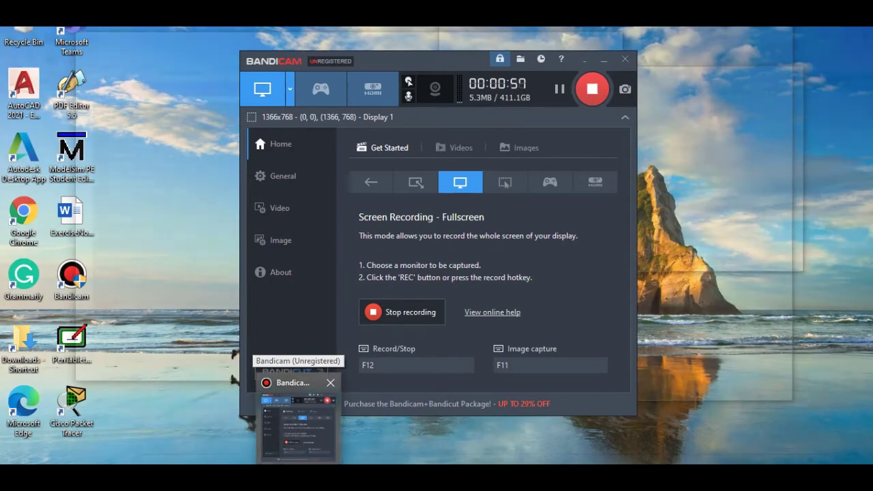
pyautogui.moveTo(266, 478)
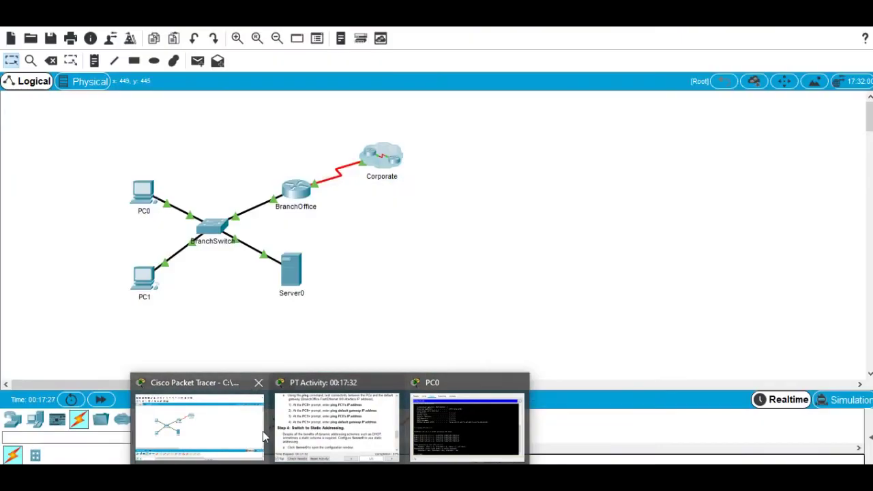
pyautogui.click(252, 433)
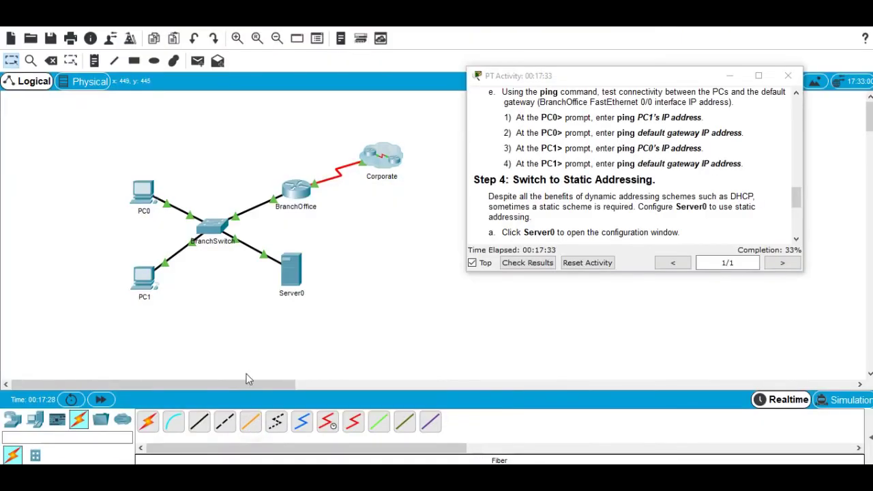
# - Bring PC0's Command Prompt window forward and move it to the lower middle
pyautogui.moveTo(298, 197)
pyautogui.hotkey('alt', 'Tab')
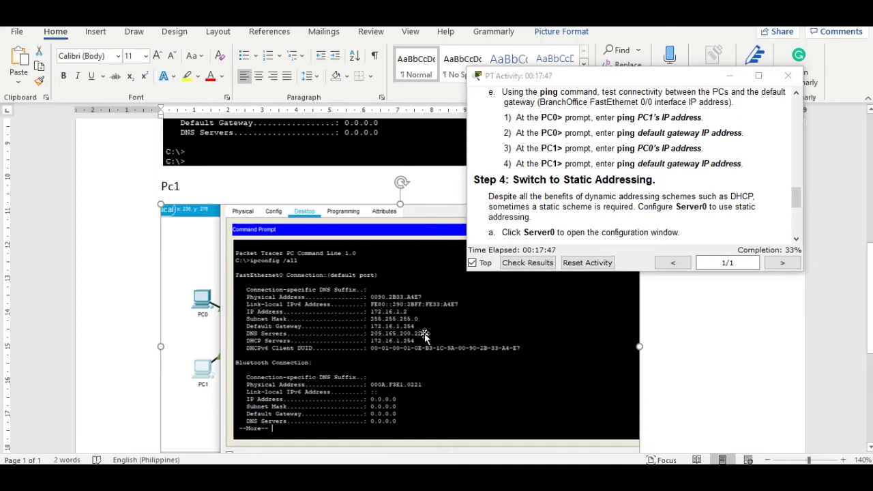
pyautogui.moveTo(327, 485)
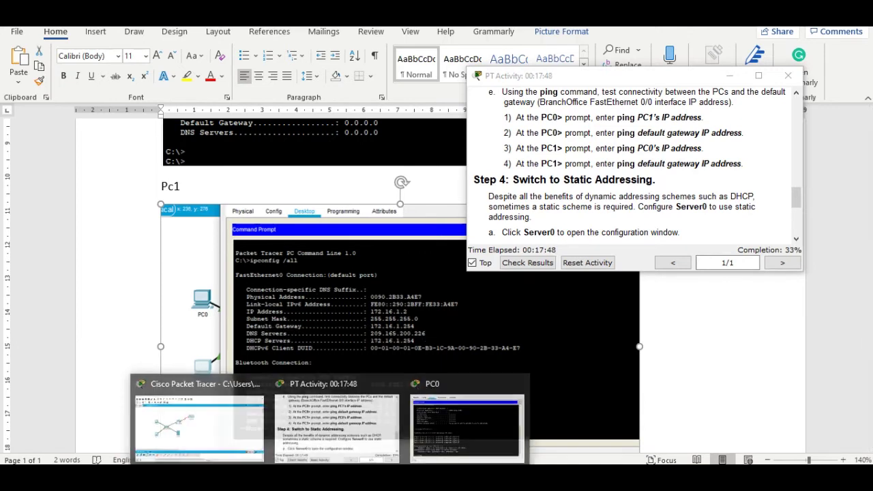
pyautogui.click(364, 426)
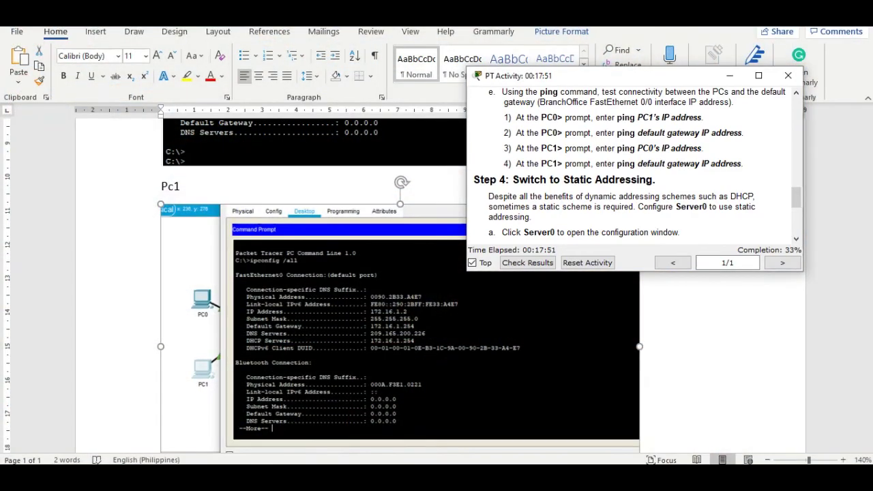
pyautogui.moveTo(327, 485)
pyautogui.click(453, 443)
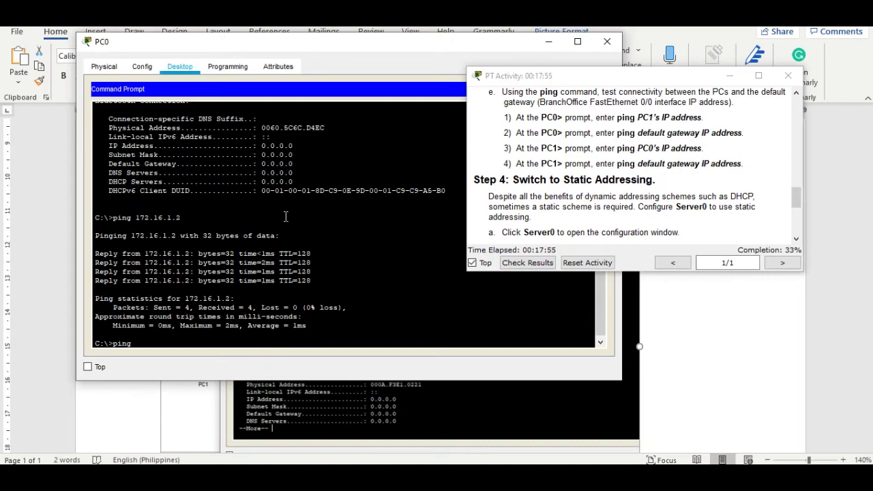
pyautogui.moveTo(256, 34); pyautogui.dragTo(620, 123)
# - Ping the gateway 172.16.1.254 from PC0 with four replies, then close PC0's window
pyautogui.write('ping')
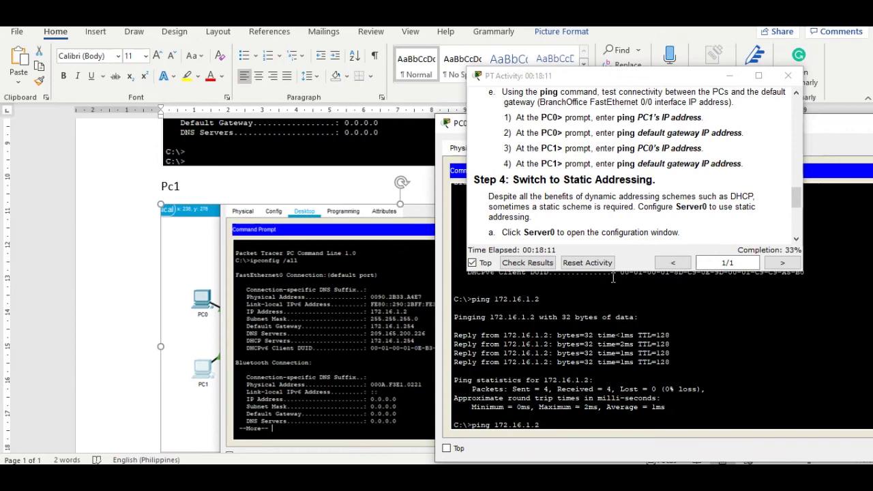
pyautogui.press('Return')
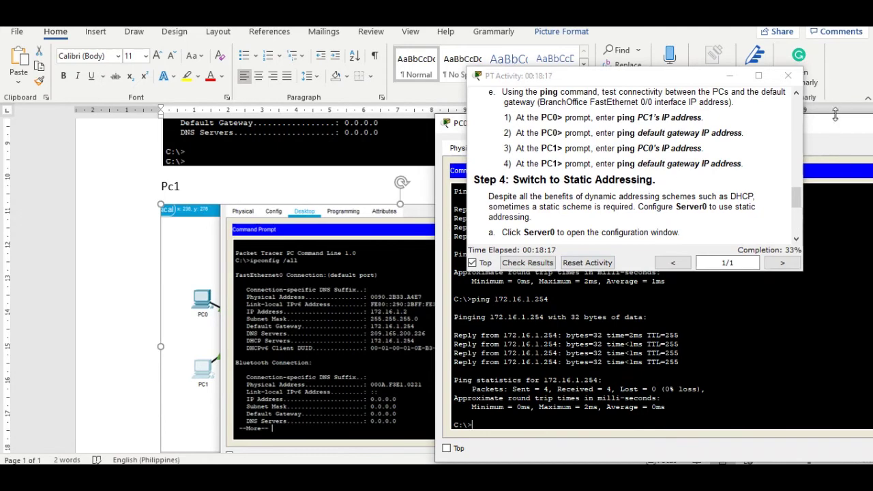
pyautogui.moveTo(834, 128); pyautogui.dragTo(477, 129)
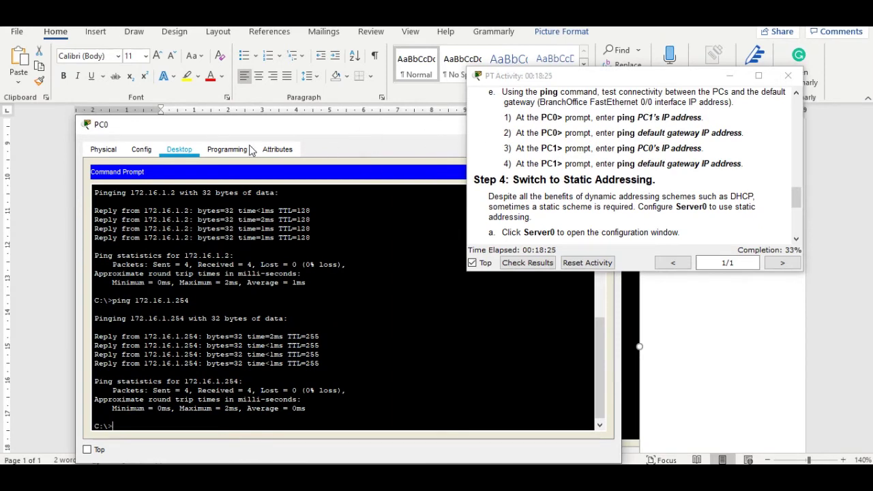
pyautogui.moveTo(355, 129); pyautogui.dragTo(144, 123)
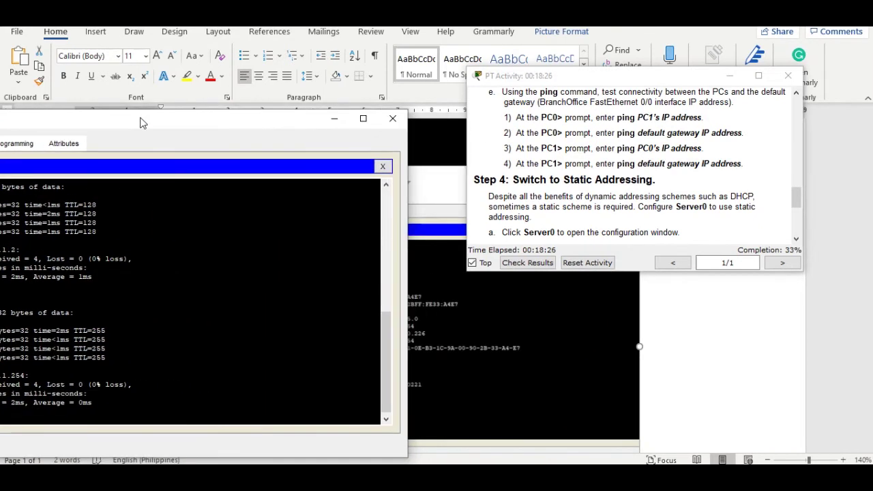
pyautogui.click(392, 120)
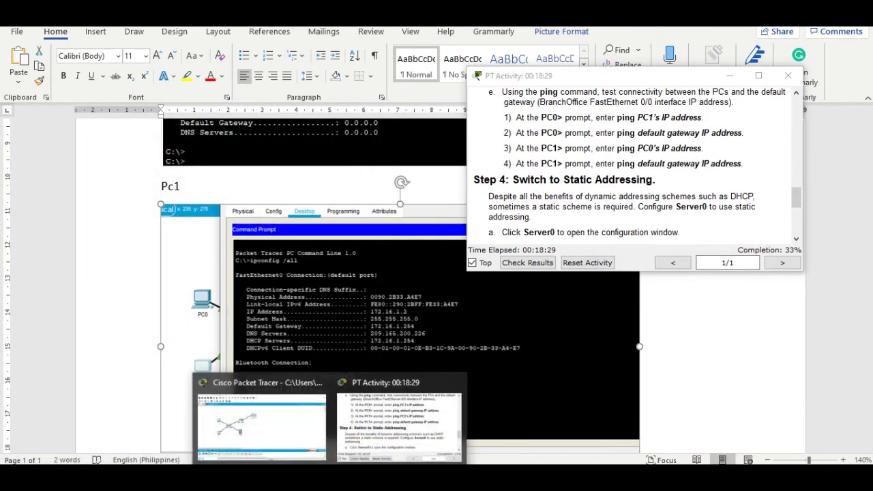
# - Open PC1's Command Prompt and show the rest of its ipconfig output
pyautogui.click(294, 433)
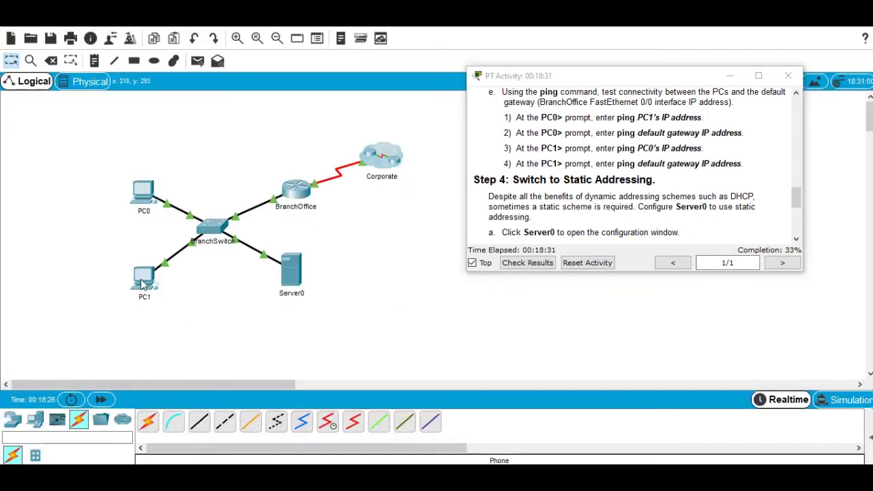
pyautogui.moveTo(141, 285)
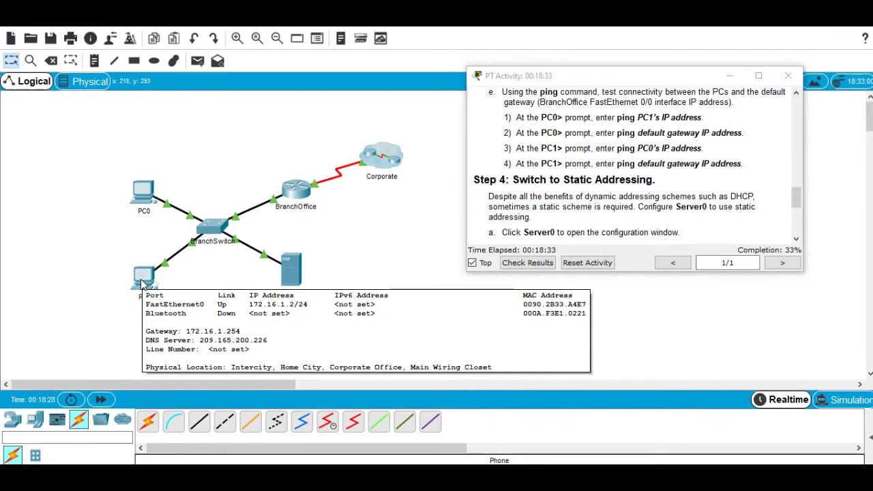
pyautogui.click(141, 285)
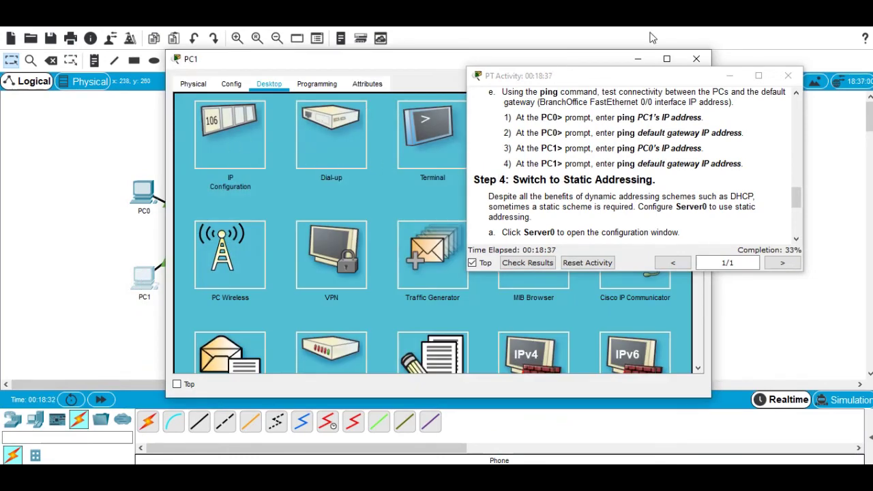
pyautogui.moveTo(582, 76); pyautogui.dragTo(713, 73)
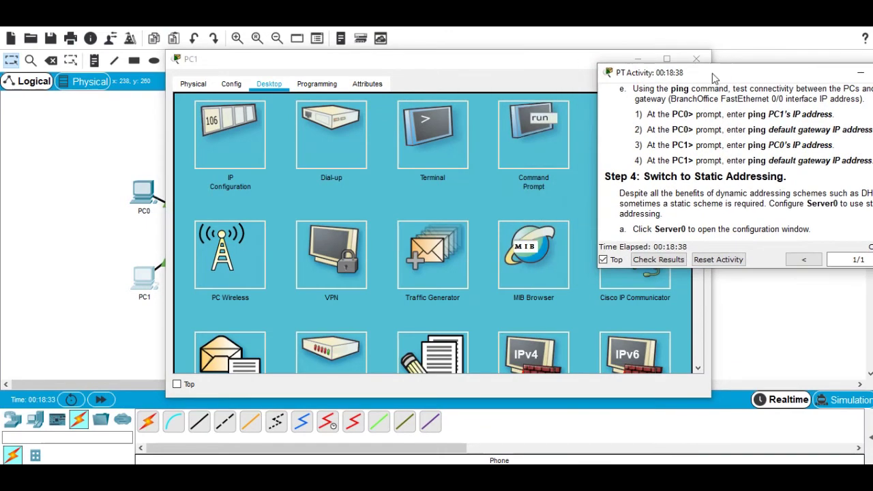
pyautogui.click(522, 157)
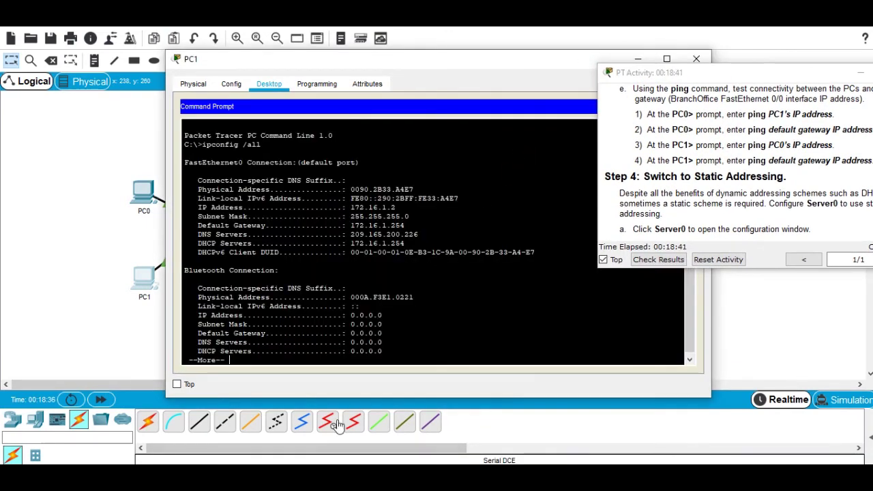
pyautogui.press('space')
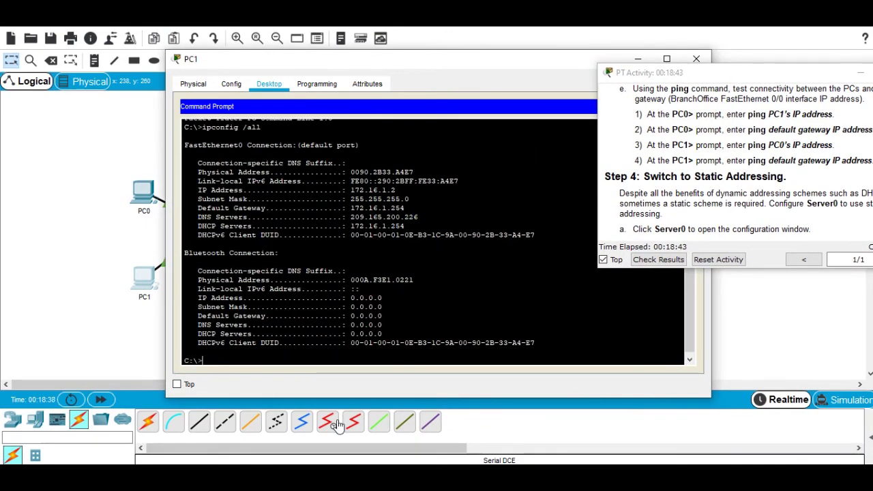
# - Glance over the Word notes, then bring PC1's Command Prompt back in front
pyautogui.hotkey('alt', 'Tab')
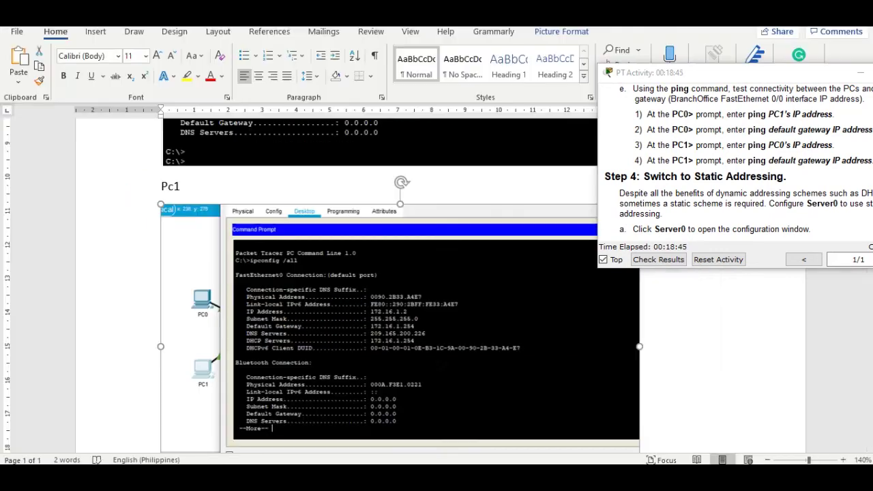
pyautogui.scroll(10, 341, 329)
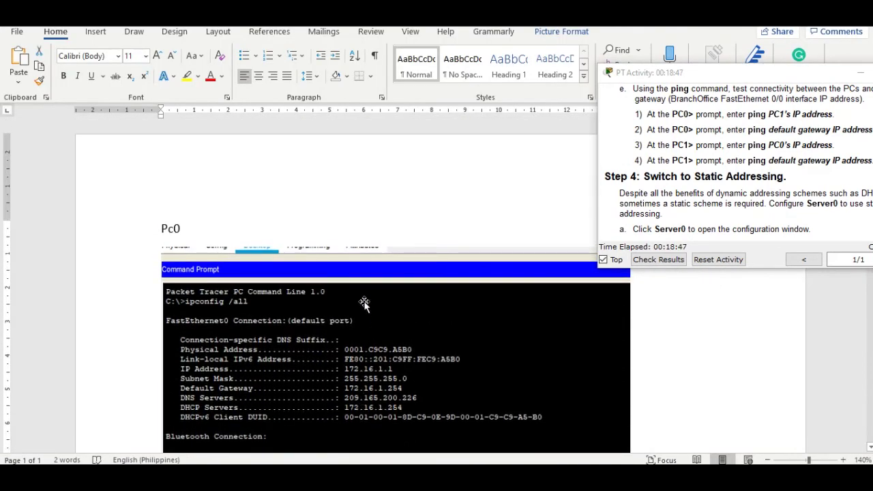
pyautogui.scroll(-4, 354, 293)
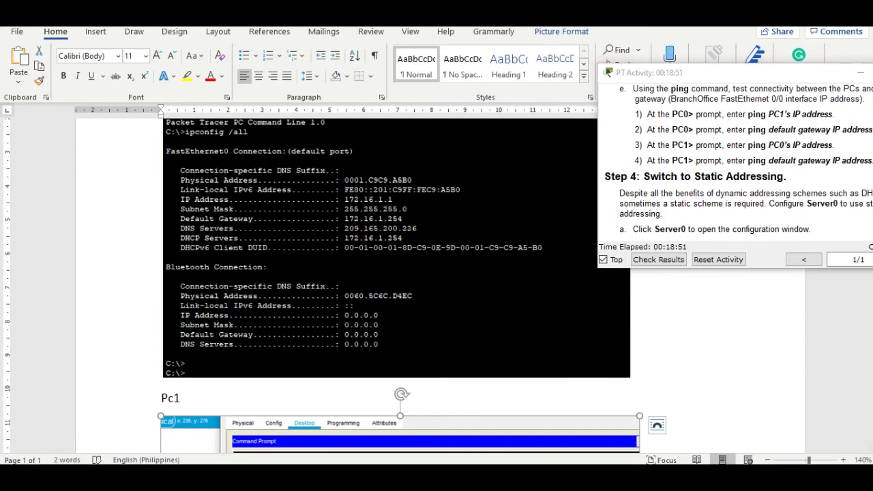
pyautogui.click(440, 433)
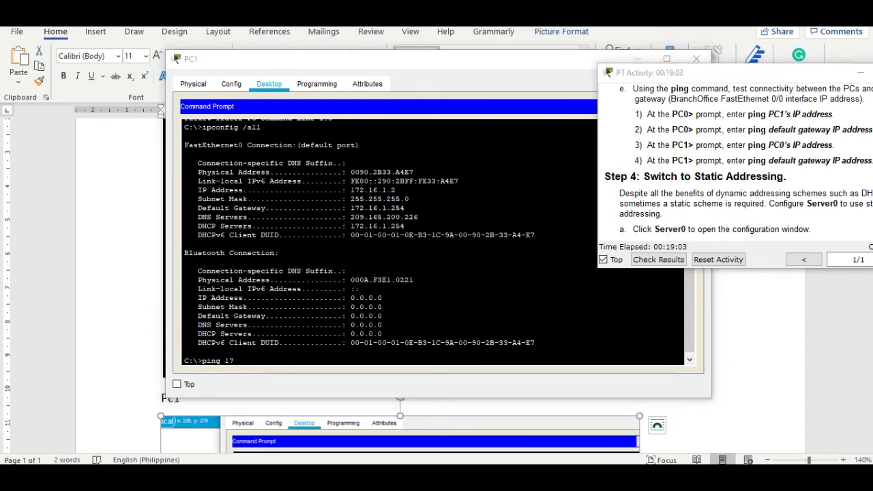
# - Ping PC0 at 172.16.1.1 from PC1's Command Prompt
pyautogui.hotkey('alt', 'Tab')
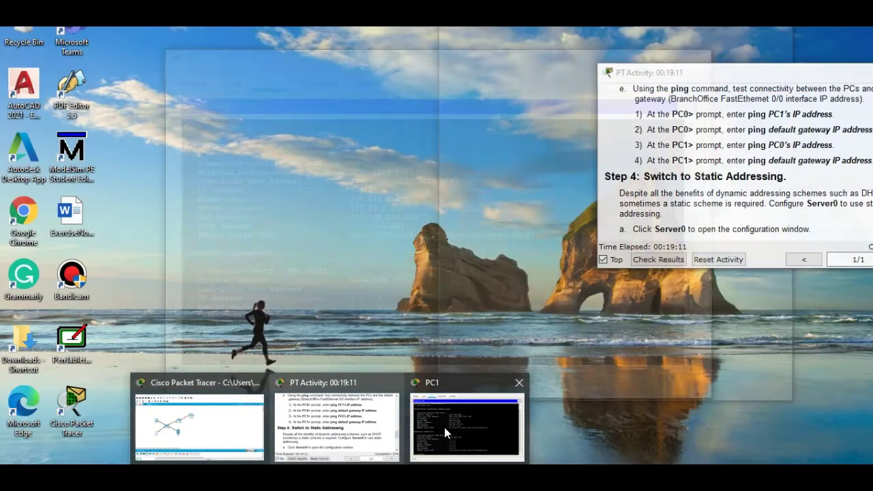
pyautogui.click(444, 427)
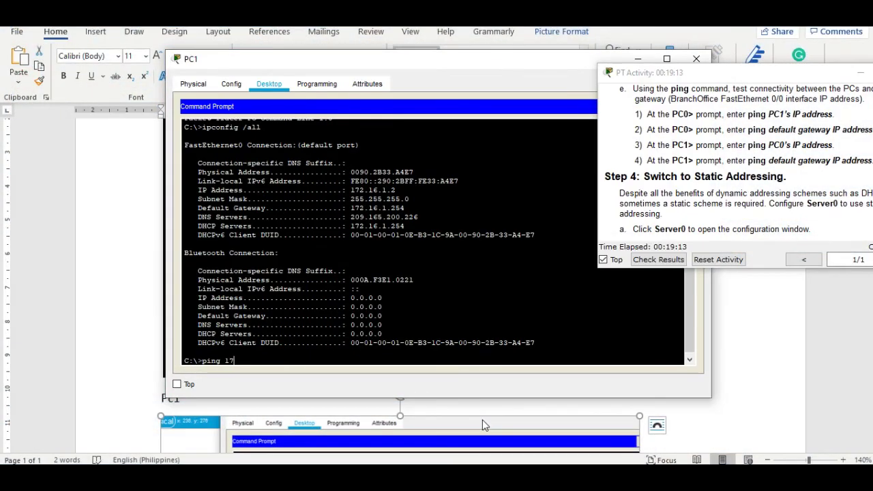
pyautogui.write('2.16.1.1')
pyautogui.press('Return')
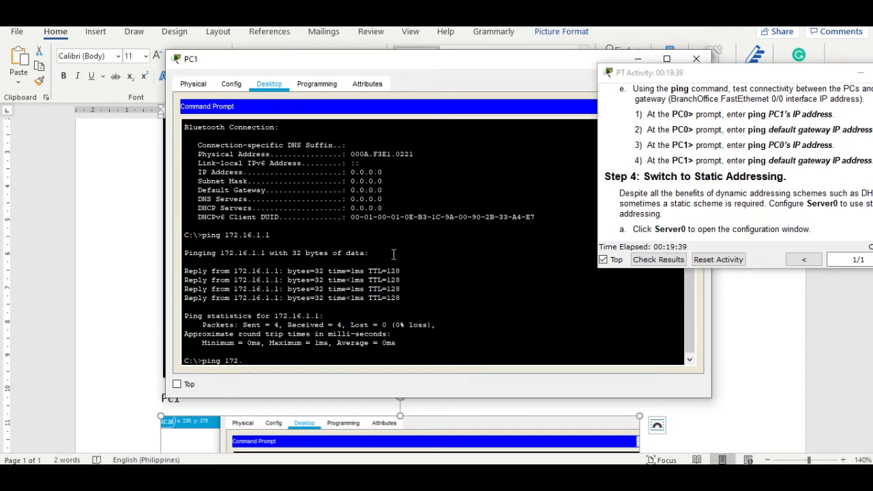
# - Confirm the gateway address in the Word notes and ping 172.16.1.254 from PC1
pyautogui.scroll(3, 437, 234)
pyautogui.scroll(2, 437, 234)
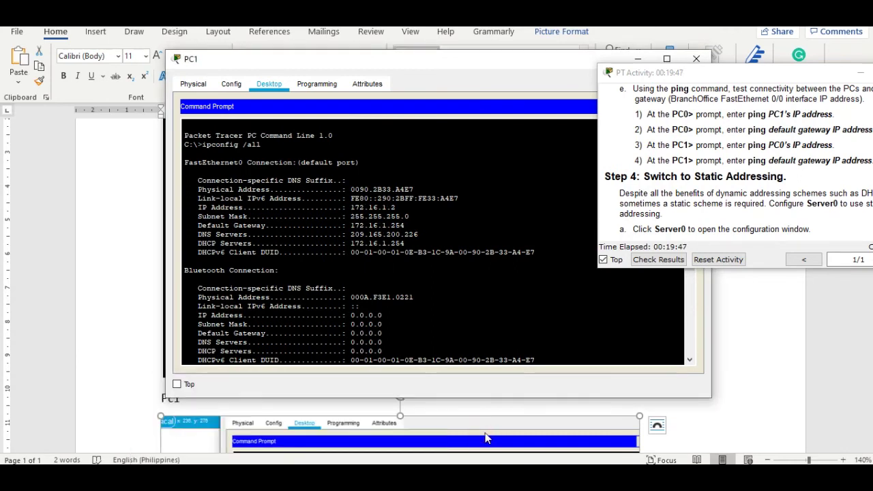
pyautogui.scroll(-5, 442, 278)
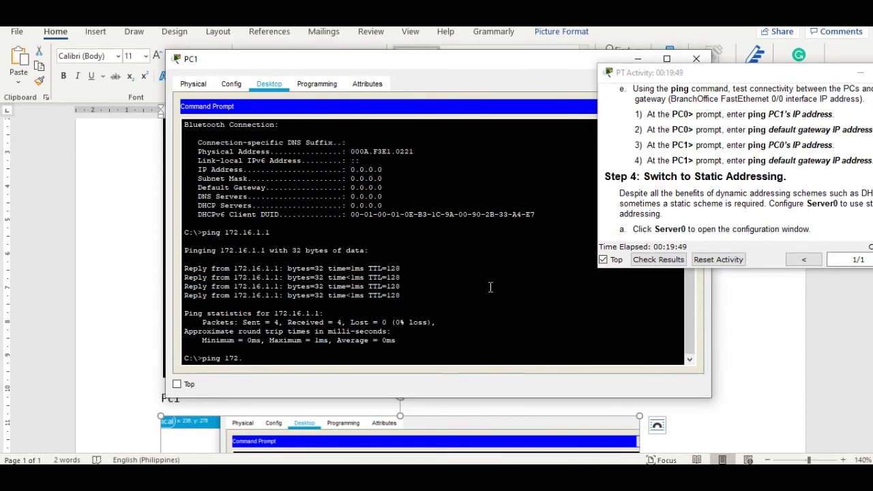
pyautogui.write('16.')
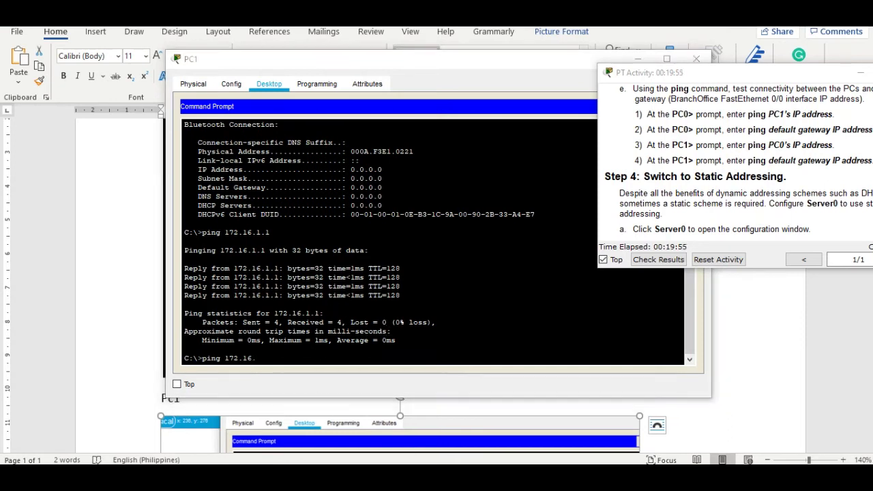
pyautogui.click(314, 420)
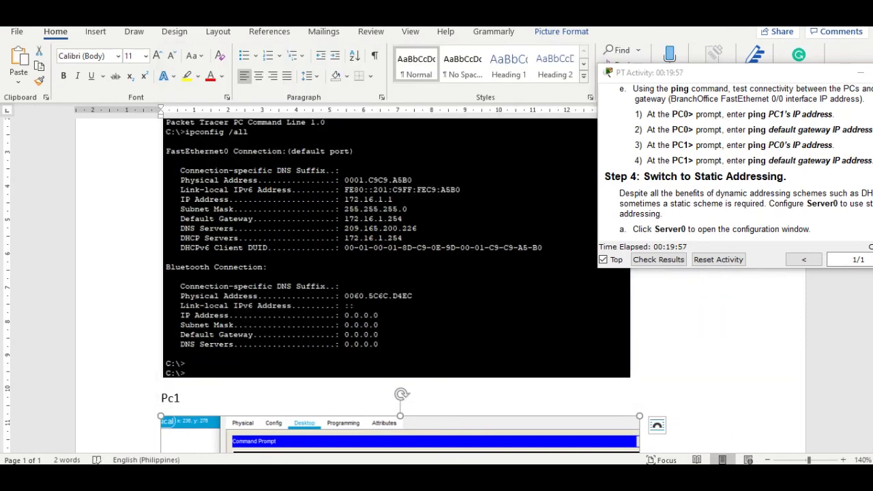
pyautogui.moveTo(327, 478)
pyautogui.click(453, 434)
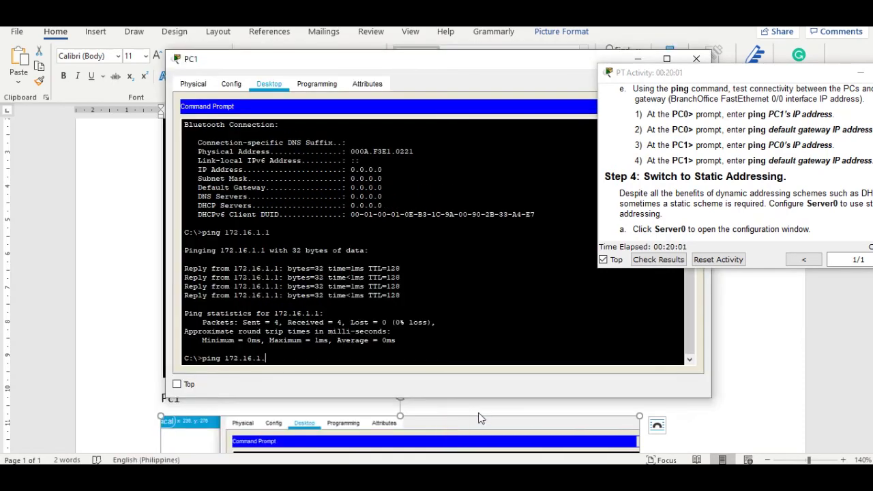
pyautogui.press('Return')
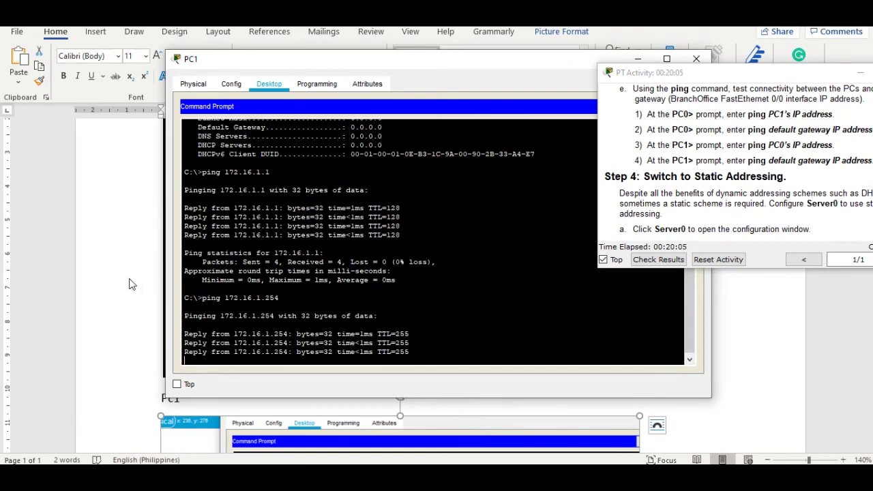
pyautogui.click(111, 328)
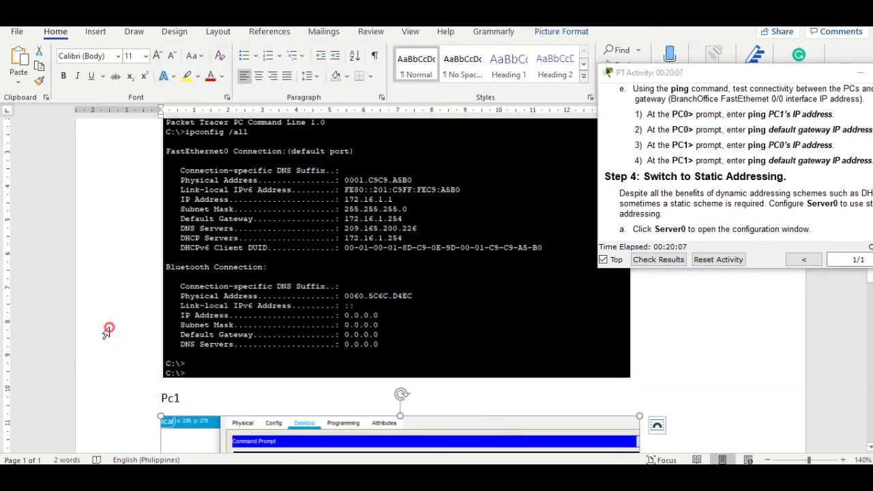
pyautogui.scroll(-1, 760, 93)
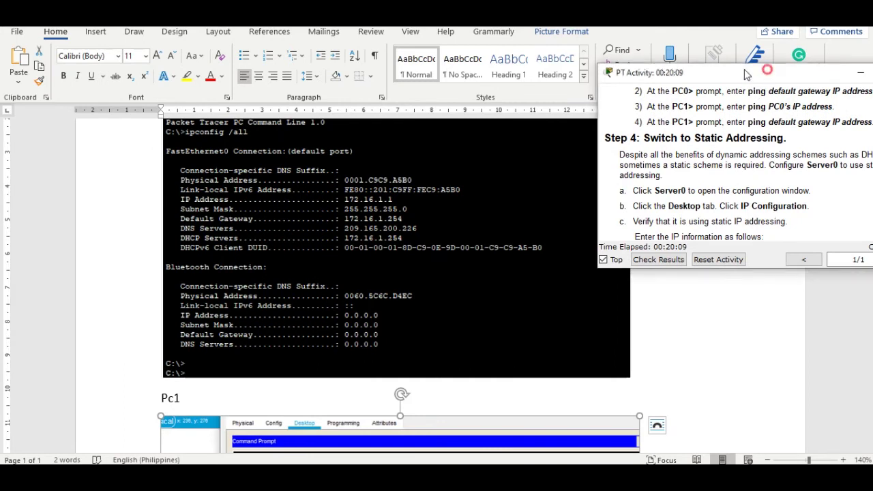
# - Close PC1's window and return to the network topology
pyautogui.moveTo(767, 73); pyautogui.dragTo(459, 73)
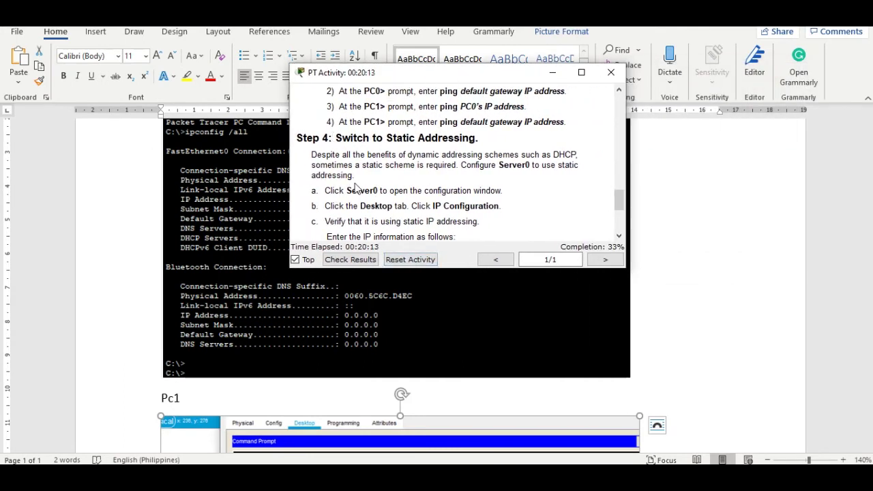
pyautogui.click(603, 315)
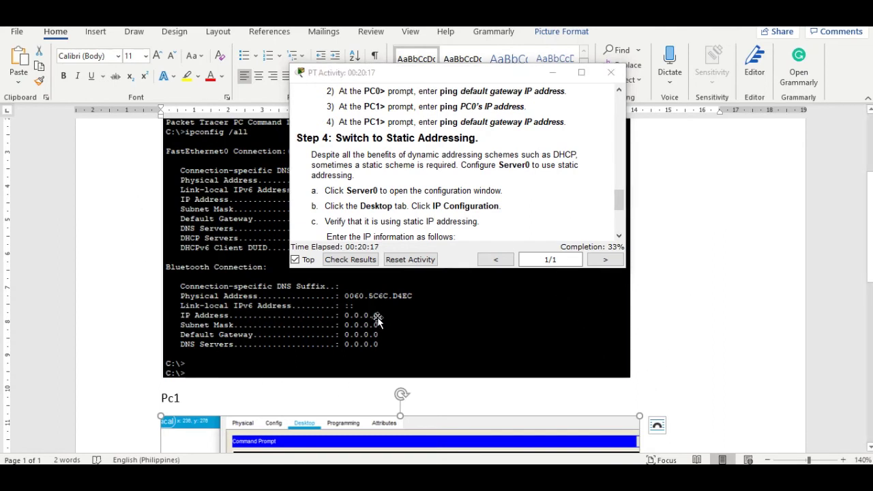
pyautogui.moveTo(289, 471)
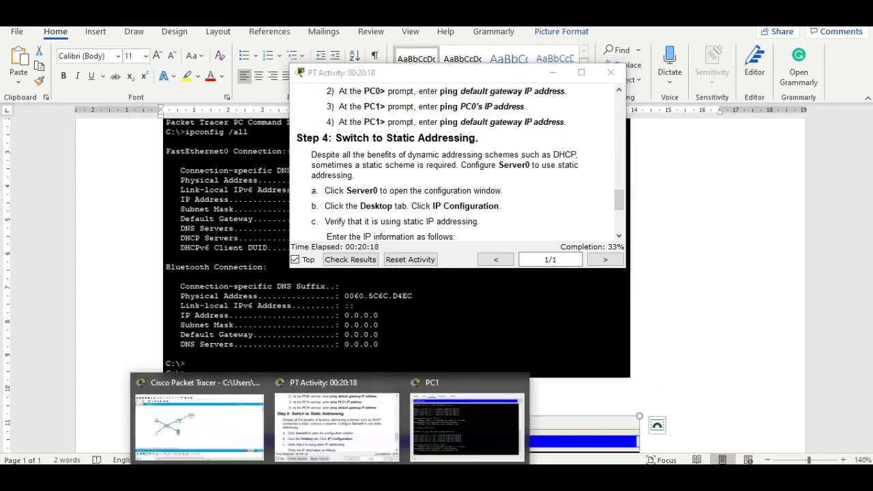
pyautogui.click(468, 417)
pyautogui.click(696, 58)
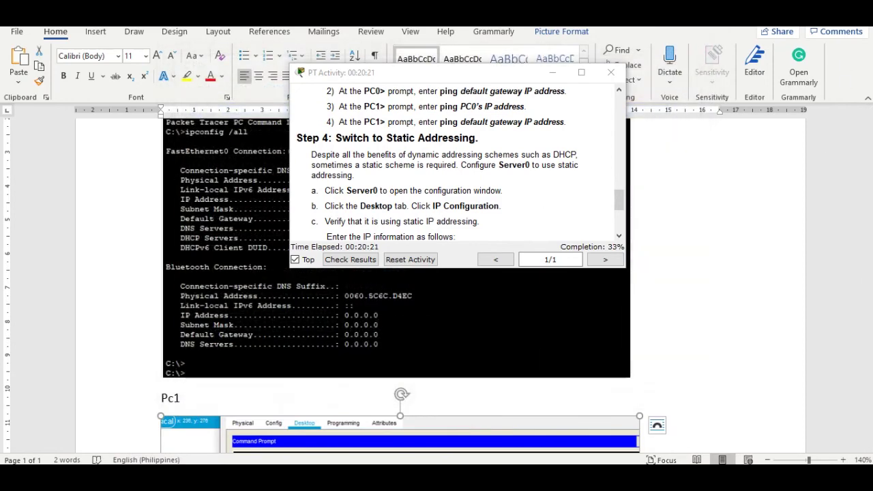
pyautogui.click(263, 452)
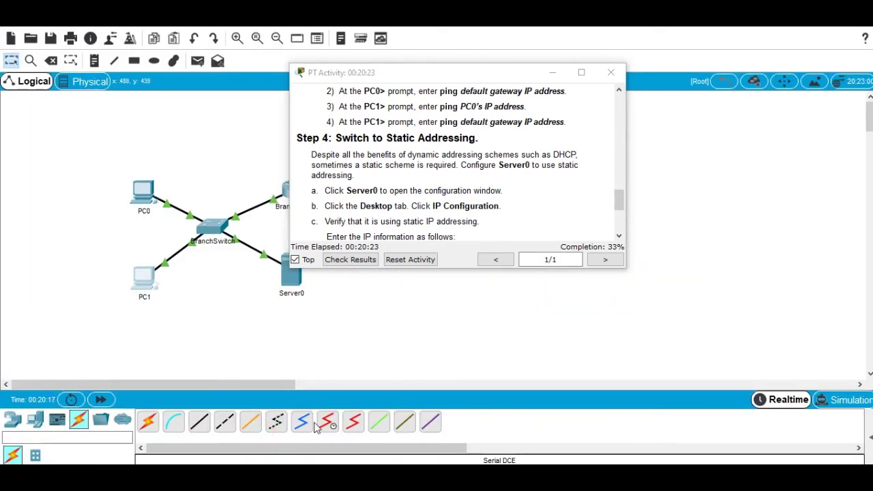
# - Open Server0's IP Configuration settings from its Desktop applications
pyautogui.click(290, 281)
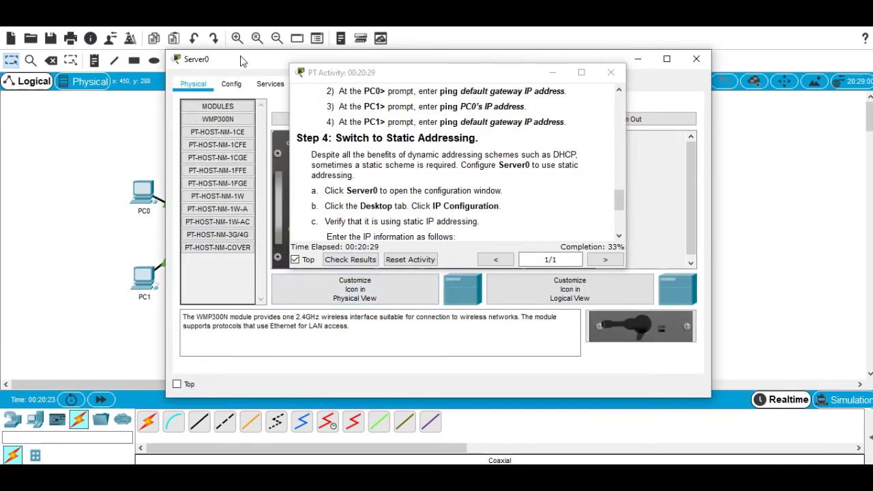
pyautogui.moveTo(481, 72); pyautogui.dragTo(689, 16)
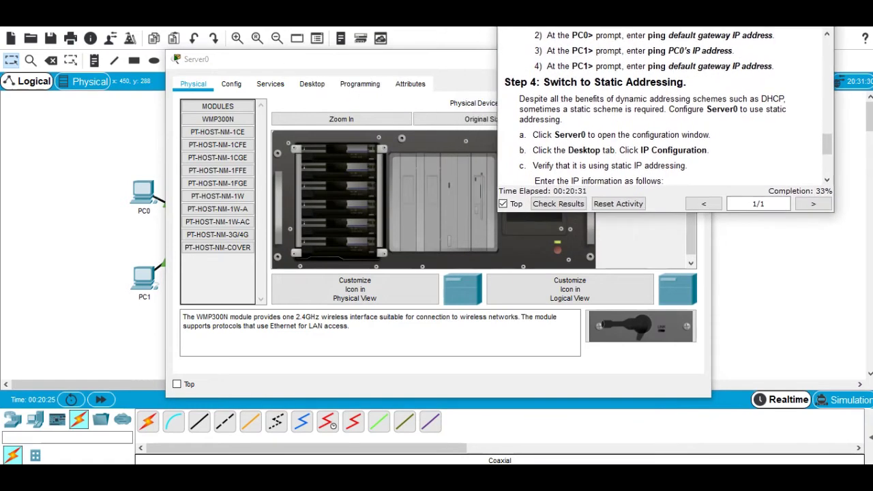
pyautogui.click(311, 86)
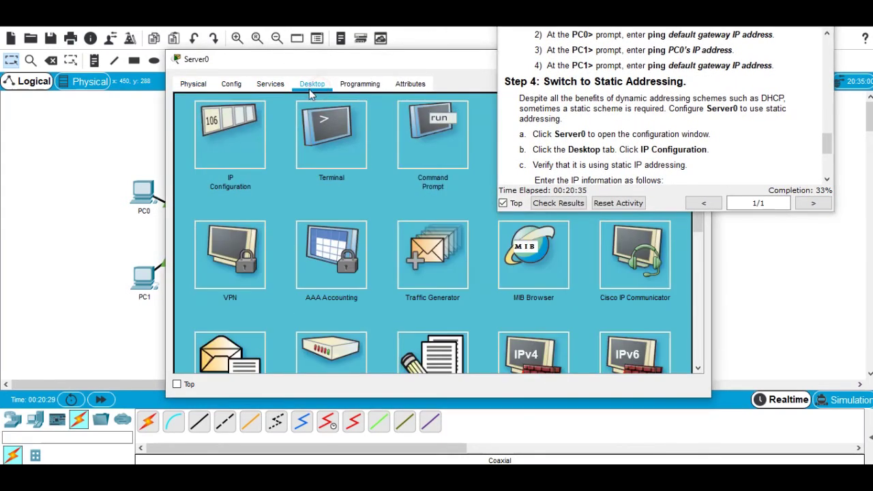
pyautogui.click(225, 162)
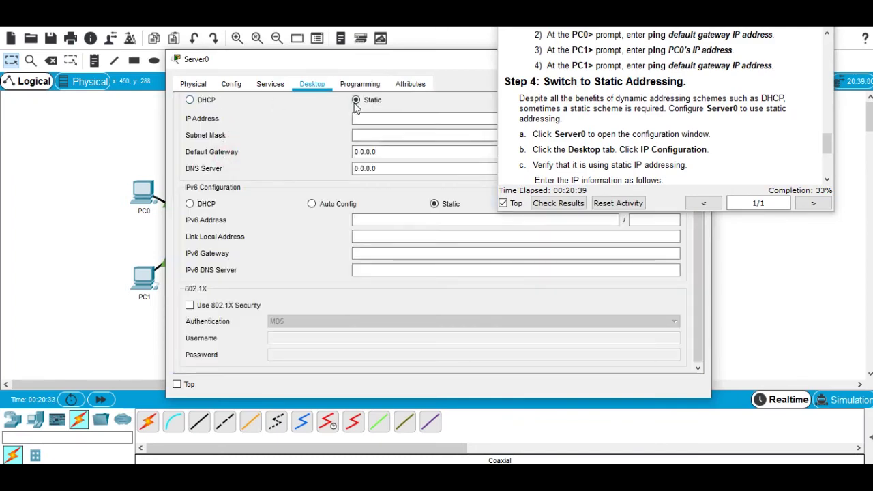
pyautogui.click(368, 118)
pyautogui.scroll(-3, 658, 121)
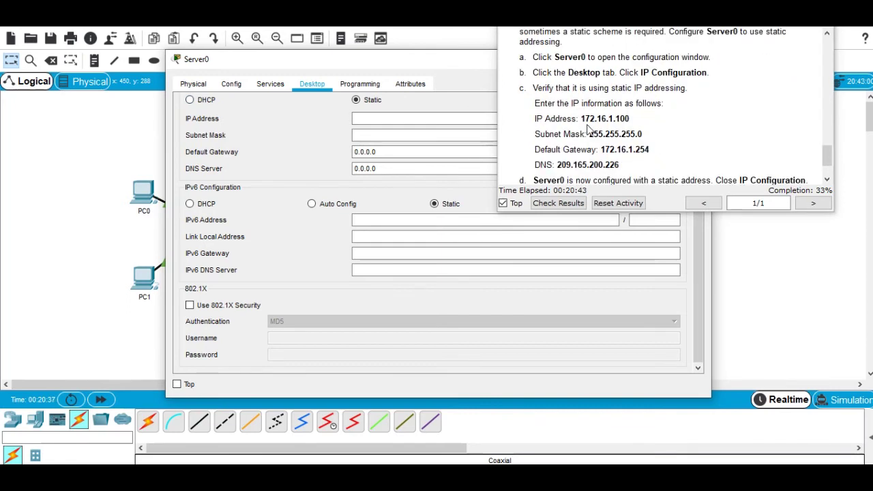
# - Enter Server0's static IP 172.16.1.100 and subnet mask 255.255.255.0
pyautogui.moveTo(581, 117); pyautogui.dragTo(604, 118)
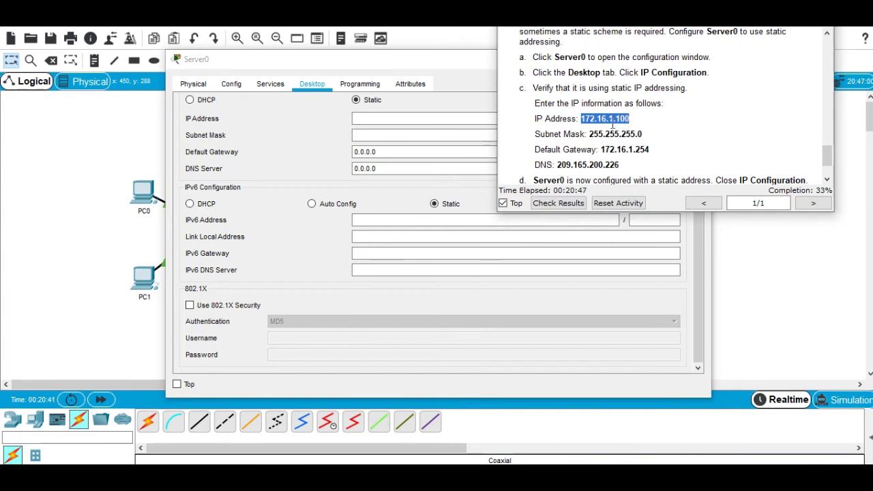
pyautogui.click(400, 119)
pyautogui.write('172.16.1.100')
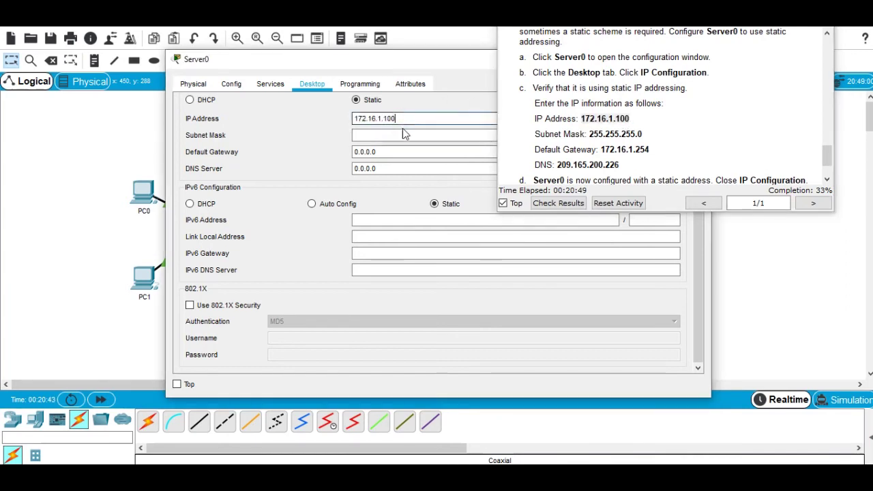
pyautogui.click(402, 134)
pyautogui.write('255.255.0.0')
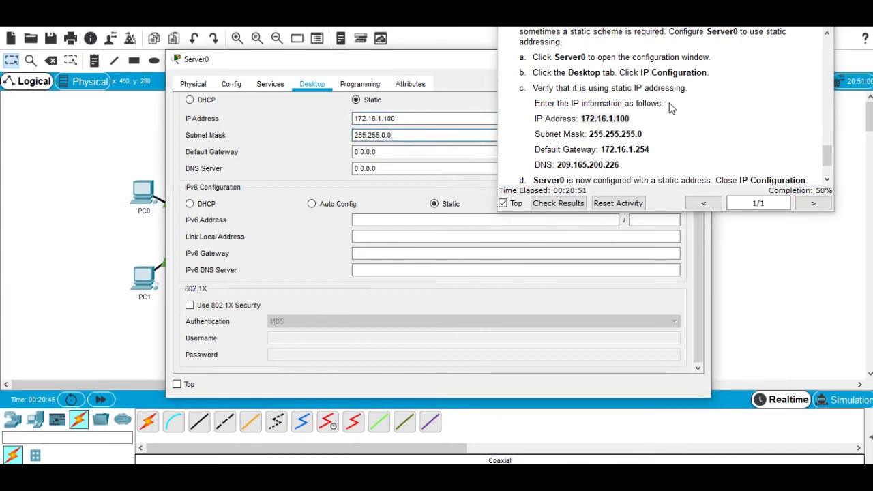
pyautogui.click(354, 137)
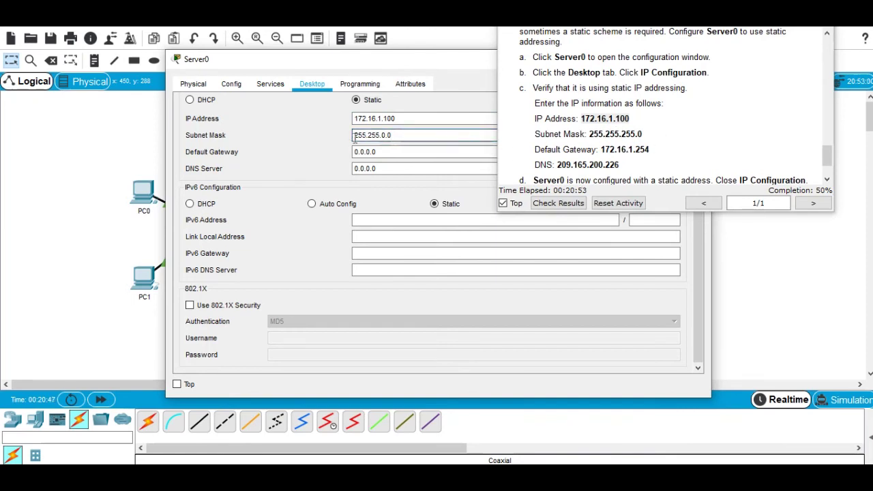
pyautogui.doubleClick(383, 135)
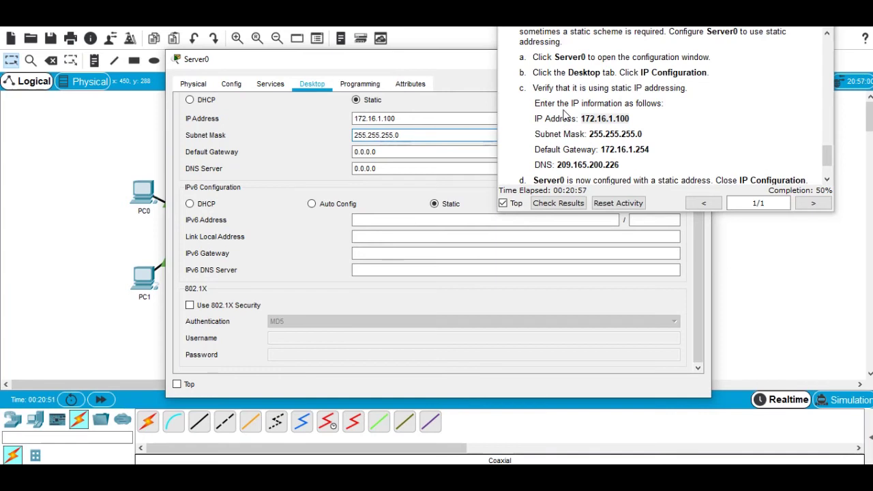
pyautogui.click(388, 150)
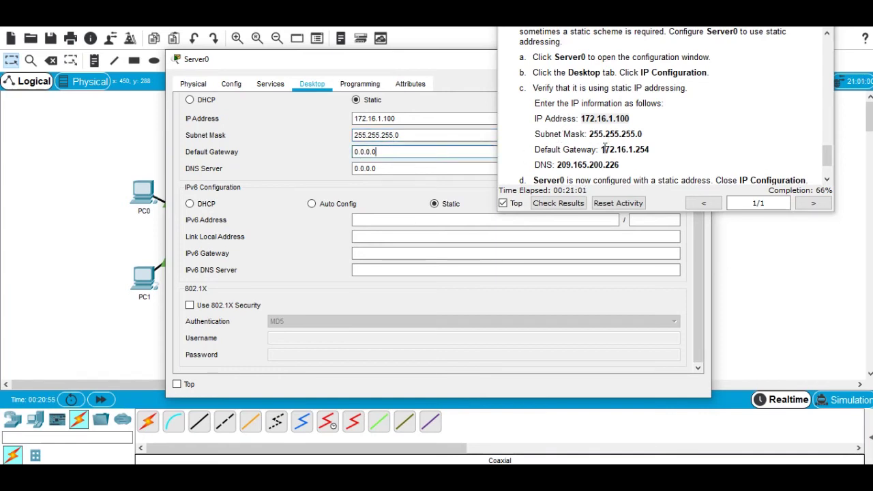
# - Paste gateway 172.16.1.254 and DNS server 209.165.200.226 into Server0, reaching 100% completion
pyautogui.moveTo(601, 149); pyautogui.dragTo(650, 152)
pyautogui.hotkey('ctrl', 'c')
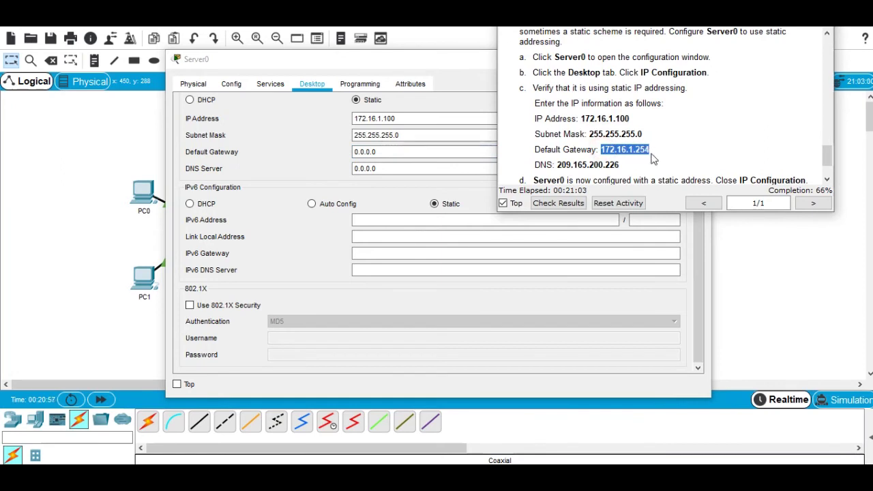
pyautogui.moveTo(399, 151); pyautogui.dragTo(334, 157)
pyautogui.hotkey('ctrl', 'v')
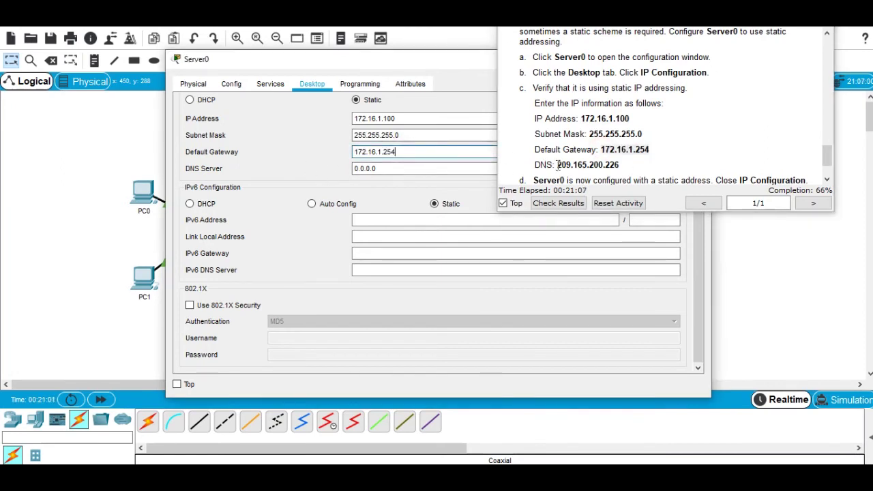
pyautogui.moveTo(558, 164); pyautogui.dragTo(619, 167)
pyautogui.hotkey('ctrl', 'c')
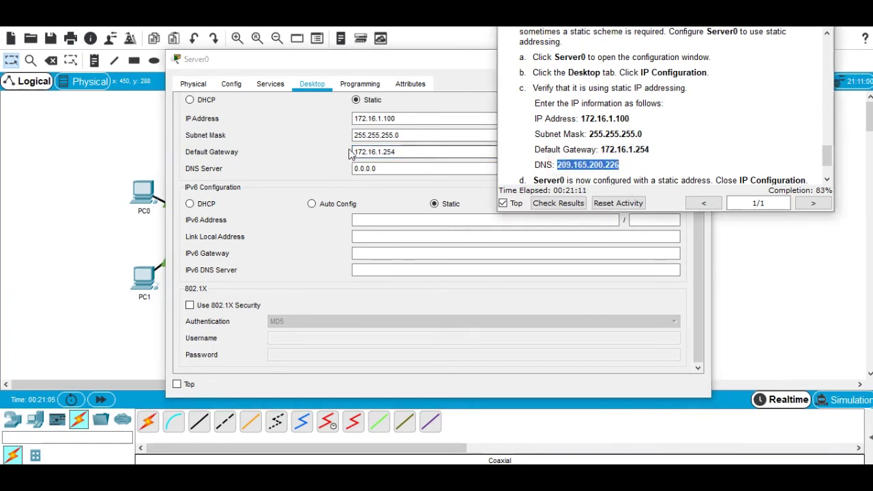
pyautogui.click(389, 168)
pyautogui.moveTo(390, 168); pyautogui.dragTo(315, 175)
pyautogui.hotkey('ctrl', 'v')
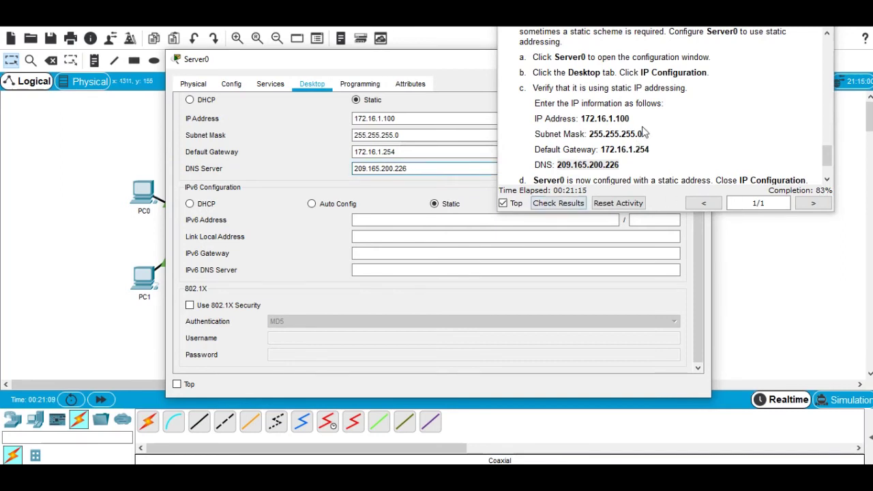
pyautogui.scroll(-1, 643, 133)
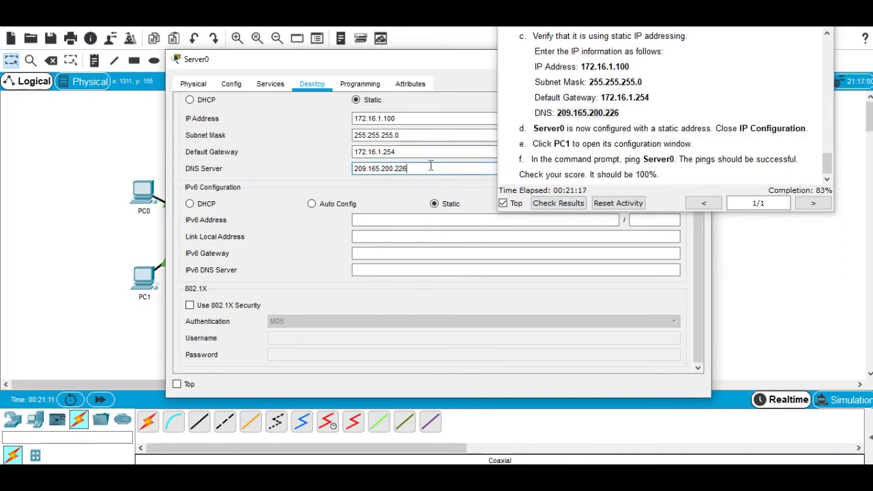
pyautogui.click(346, 175)
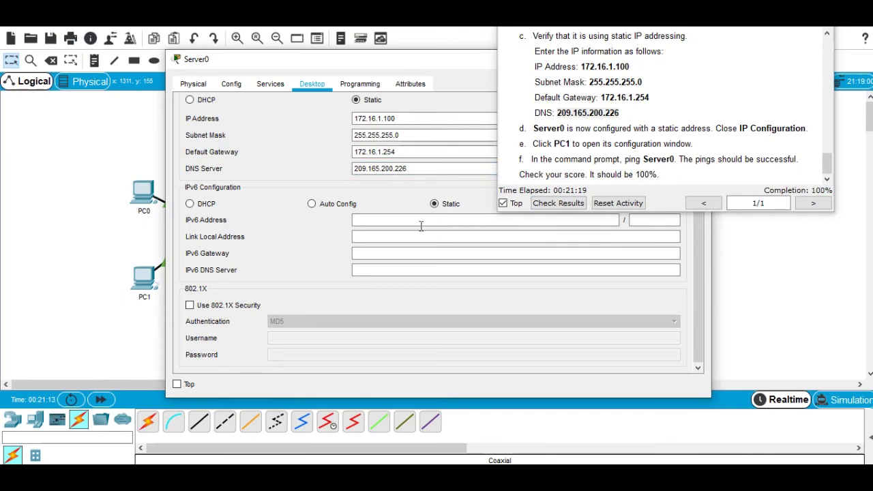
pyautogui.click(449, 59)
pyautogui.moveTo(450, 59); pyautogui.dragTo(189, 109)
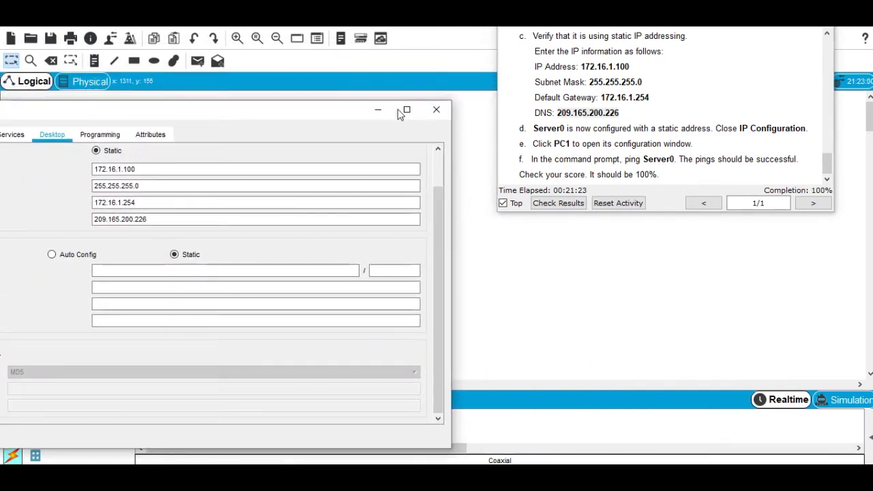
# - Close Server0 and check PC1's IP Configuration, which shows DHCP address 172.16.1.2
pyautogui.click(436, 109)
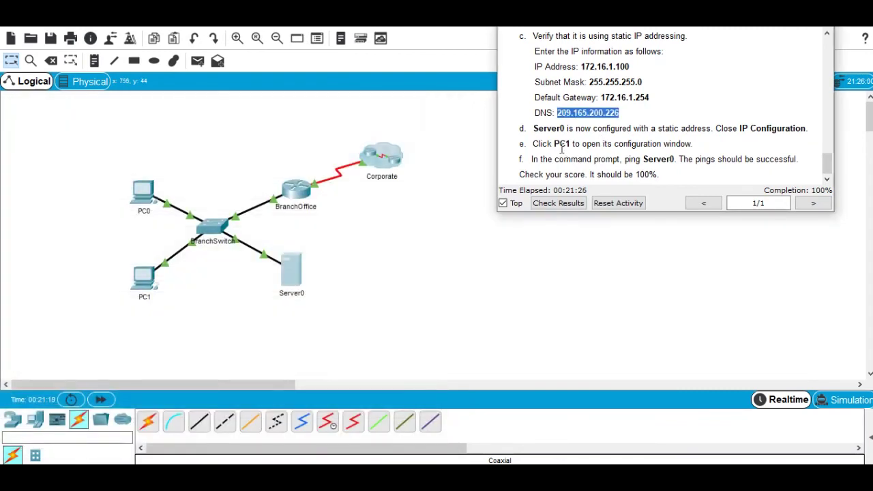
pyautogui.click(142, 284)
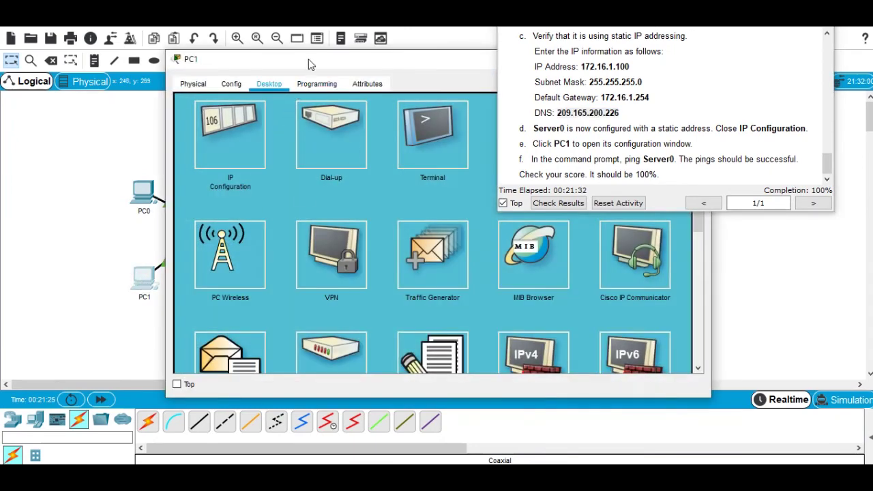
pyautogui.moveTo(308, 60); pyautogui.dragTo(175, 11)
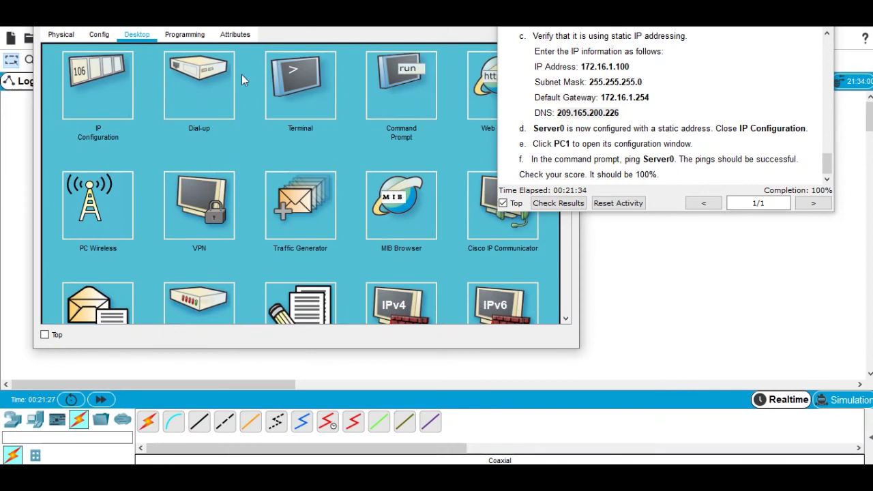
pyautogui.click(103, 99)
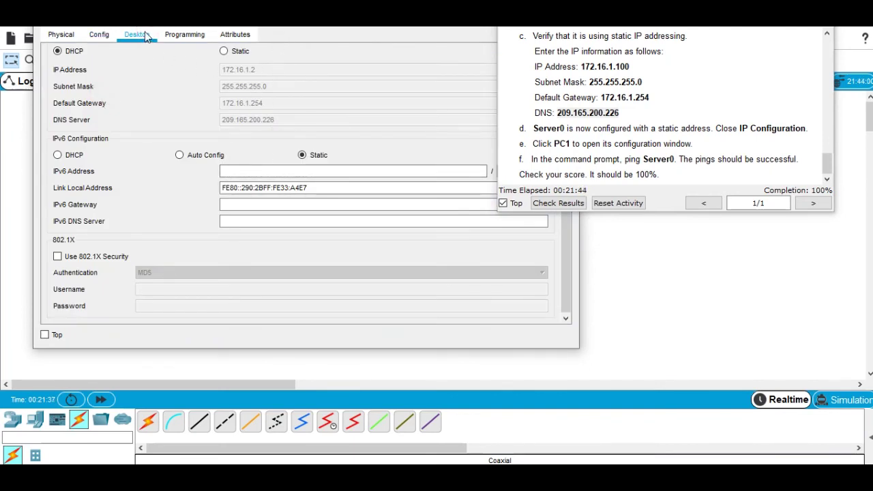
pyautogui.click(61, 34)
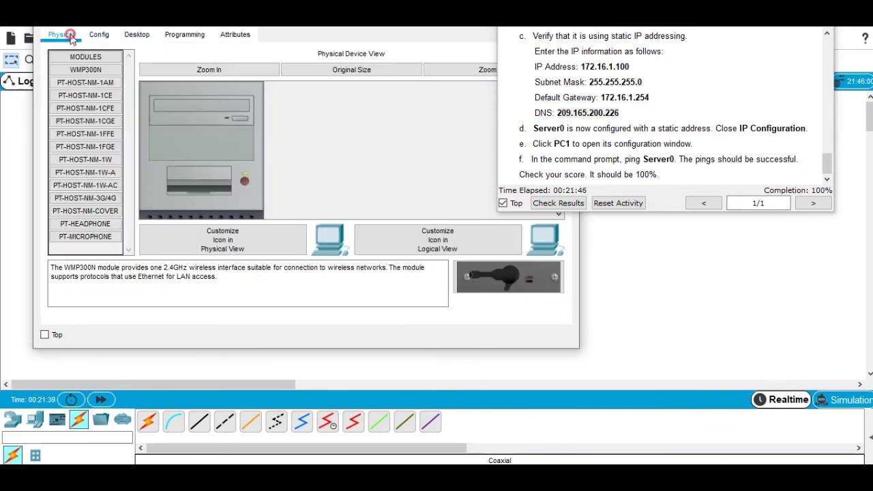
pyautogui.click(139, 35)
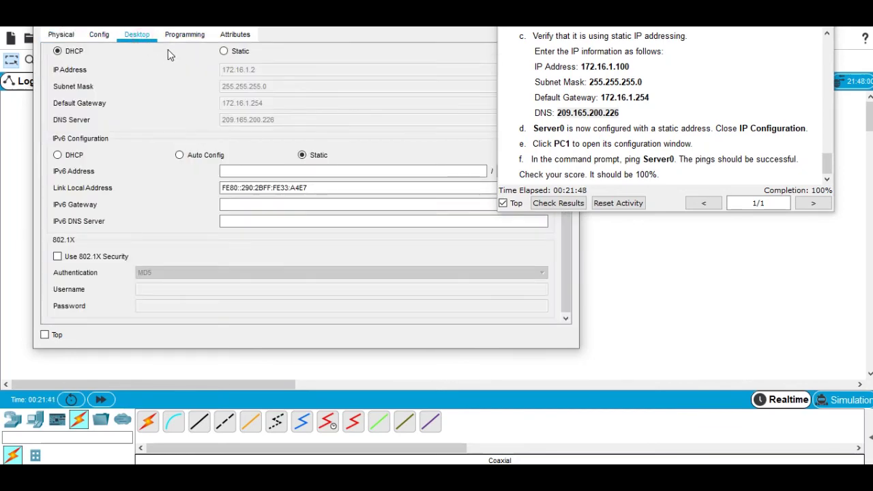
pyautogui.click(61, 37)
pyautogui.click(136, 34)
# - Place the activity instructions beside PC1's window and select Server0's address 172.16.1.100
pyautogui.moveTo(673, 19); pyautogui.dragTo(849, 140)
pyautogui.moveTo(569, 140); pyautogui.dragTo(566, 63)
pyautogui.click(546, 57)
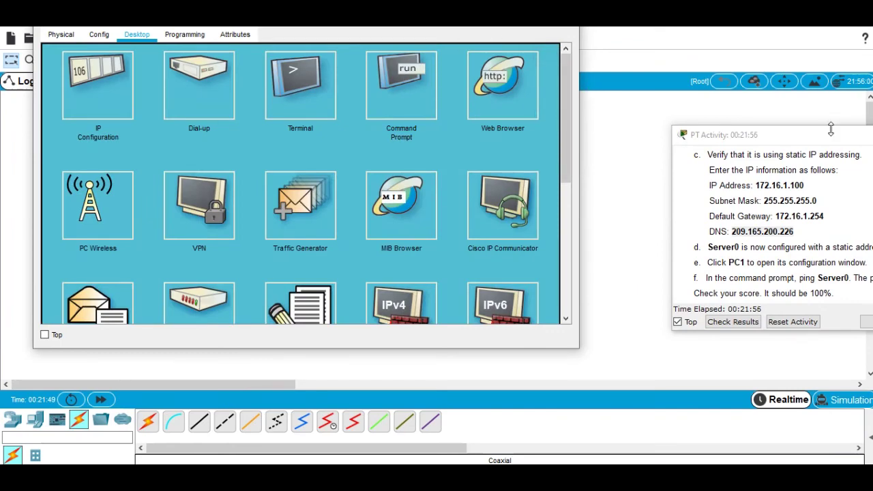
pyautogui.moveTo(808, 140); pyautogui.dragTo(612, 128)
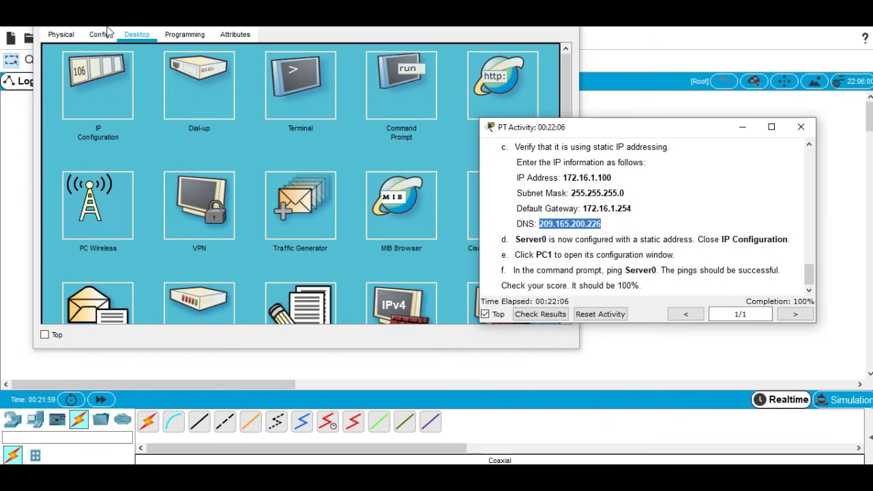
pyautogui.click(105, 90)
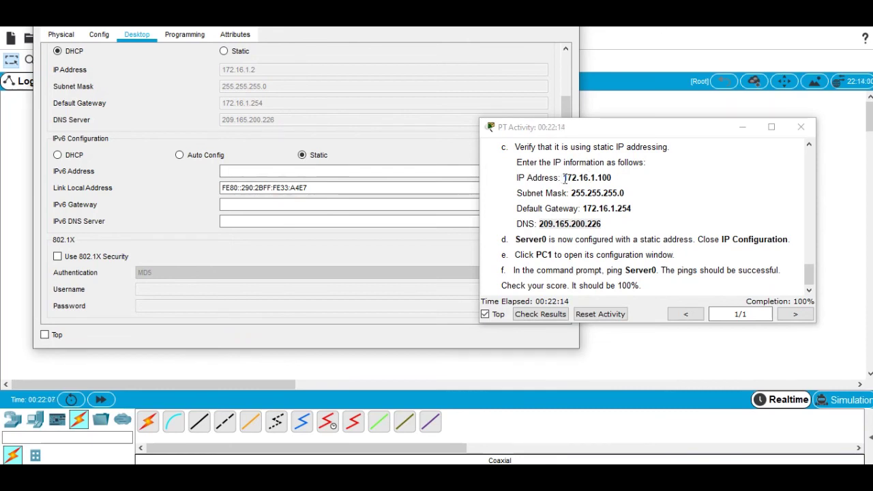
pyautogui.moveTo(563, 178); pyautogui.dragTo(613, 178)
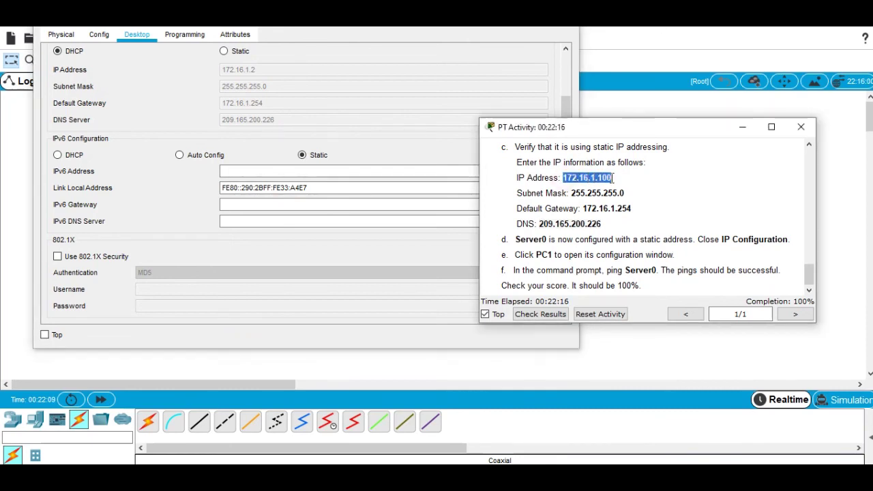
pyautogui.click(134, 32)
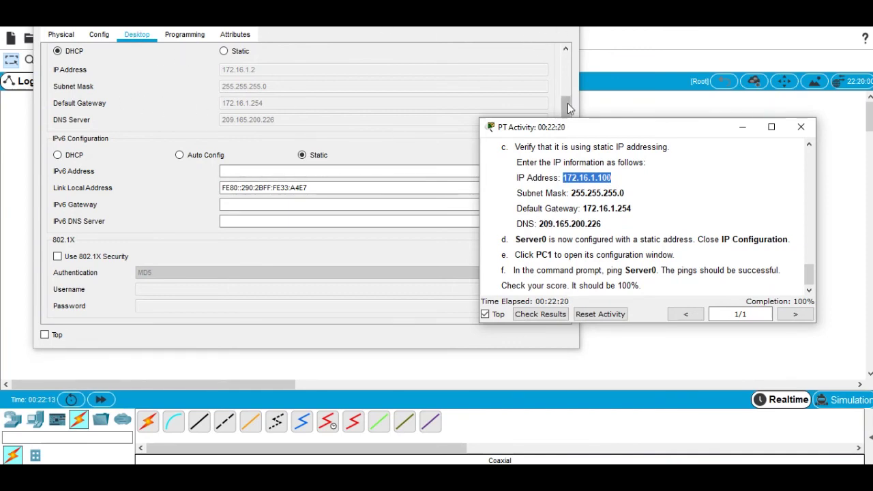
pyautogui.moveTo(569, 109); pyautogui.dragTo(571, 49)
# - From PC1's Command Prompt, ping Server0 at 172.16.1.100 and receive all replies
pyautogui.click(547, 58)
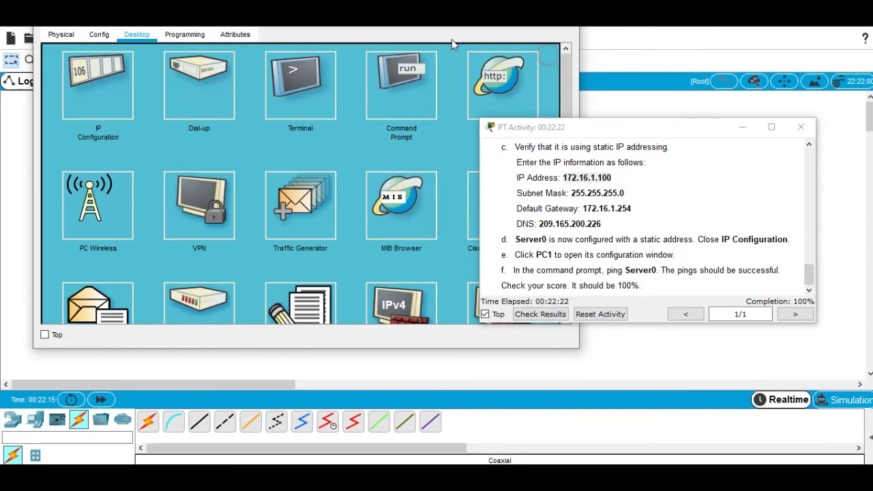
pyautogui.click(394, 97)
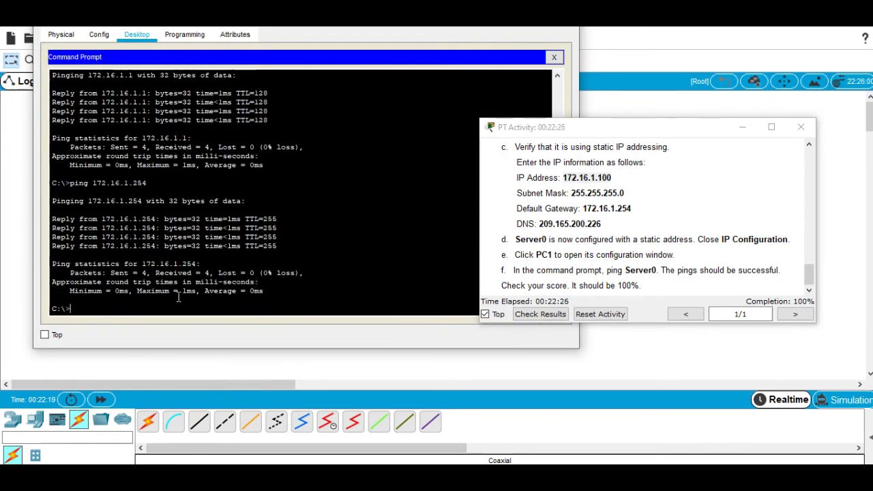
pyautogui.write('ping 172.16.1.10')
pyautogui.write('00')
pyautogui.press('Return')
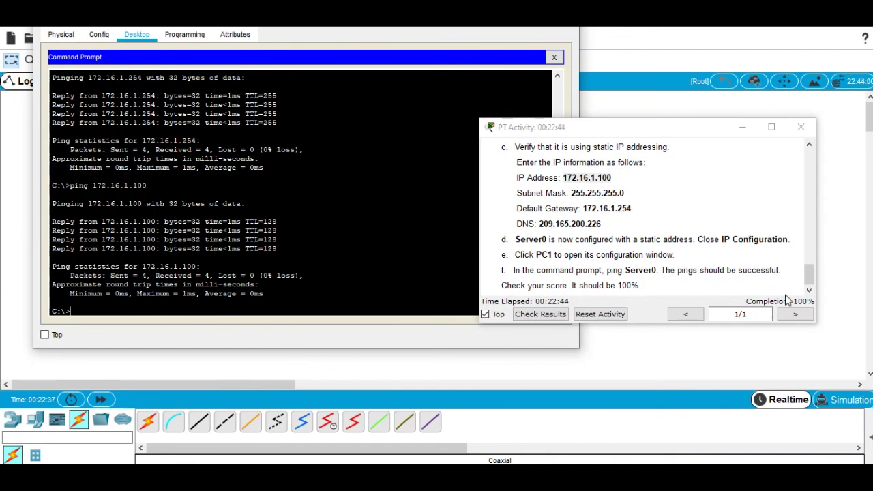
# - Close PC1's window and check the results in the PT Activity window
pyautogui.moveTo(653, 136); pyautogui.dragTo(564, 103)
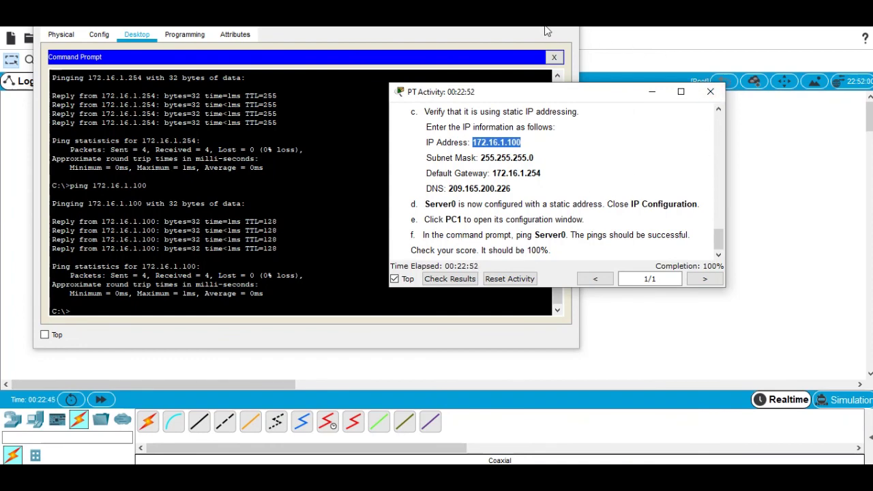
pyautogui.click(548, 29)
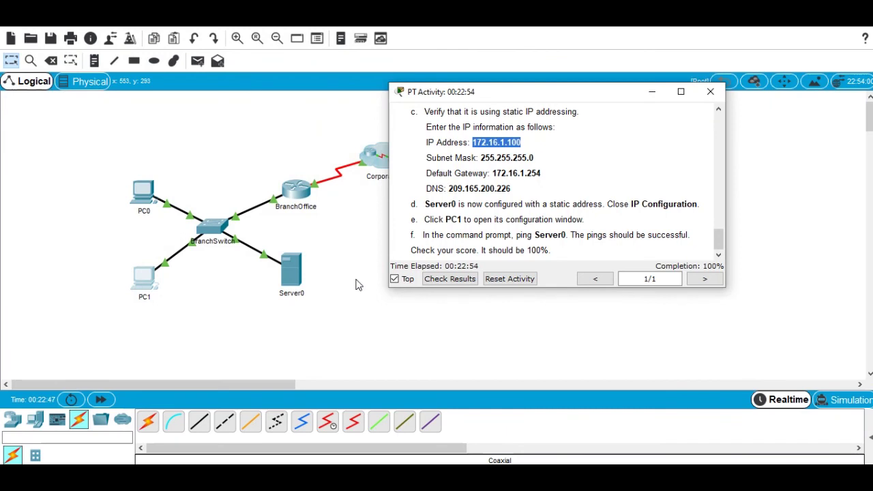
pyautogui.click(450, 279)
pyautogui.click(457, 279)
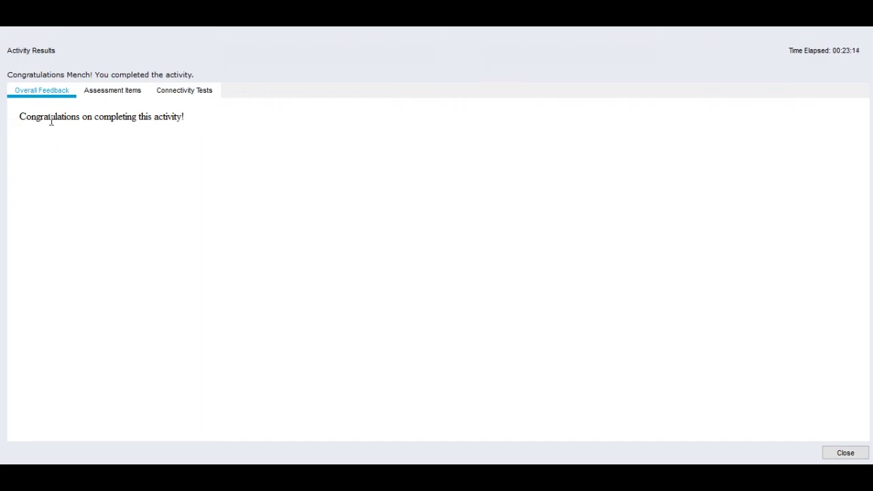
# - Review all six assessment items marked Correct for a 30/30 score, then close the results
pyautogui.click(100, 93)
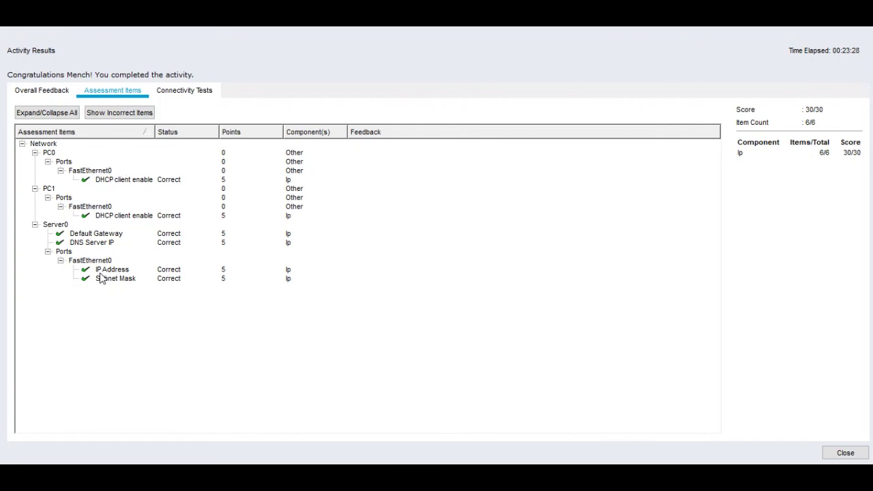
pyautogui.click(43, 96)
pyautogui.click(43, 88)
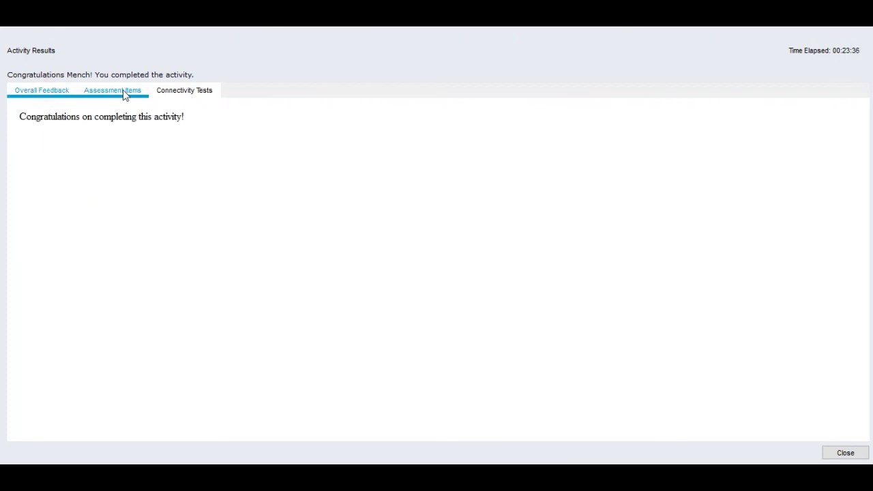
pyautogui.click(120, 91)
pyautogui.press('Escape')
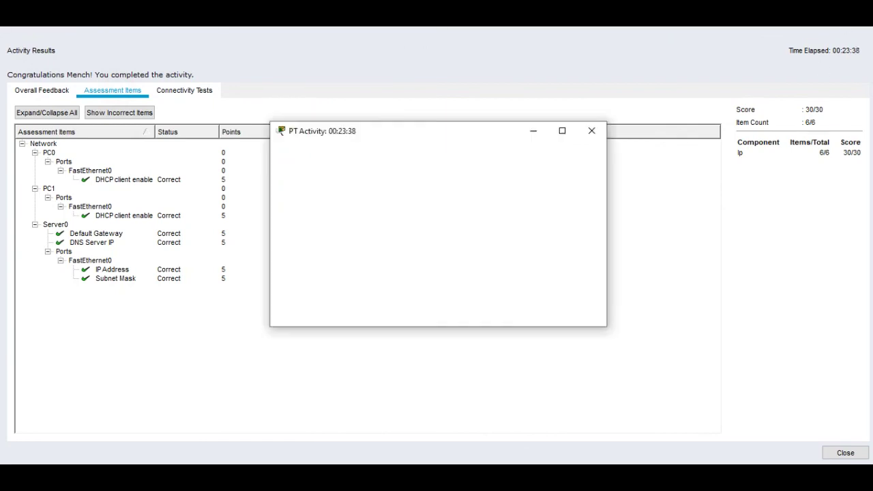